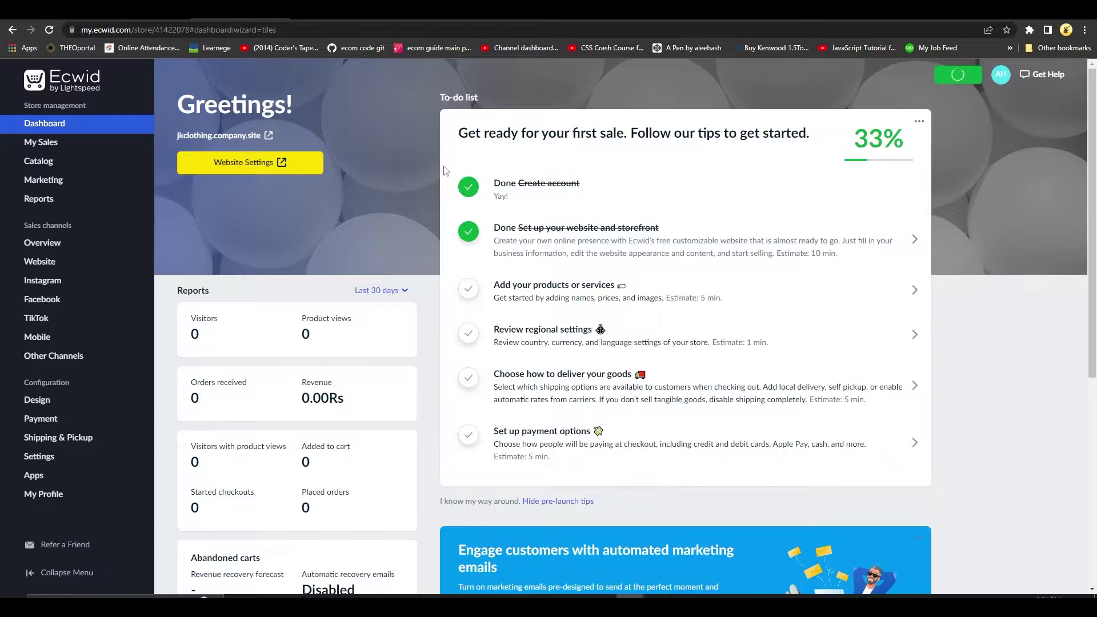
# Open the product catalog and look through the sample products and the export, import and bulk update tools.
pyautogui.click(65, 161)
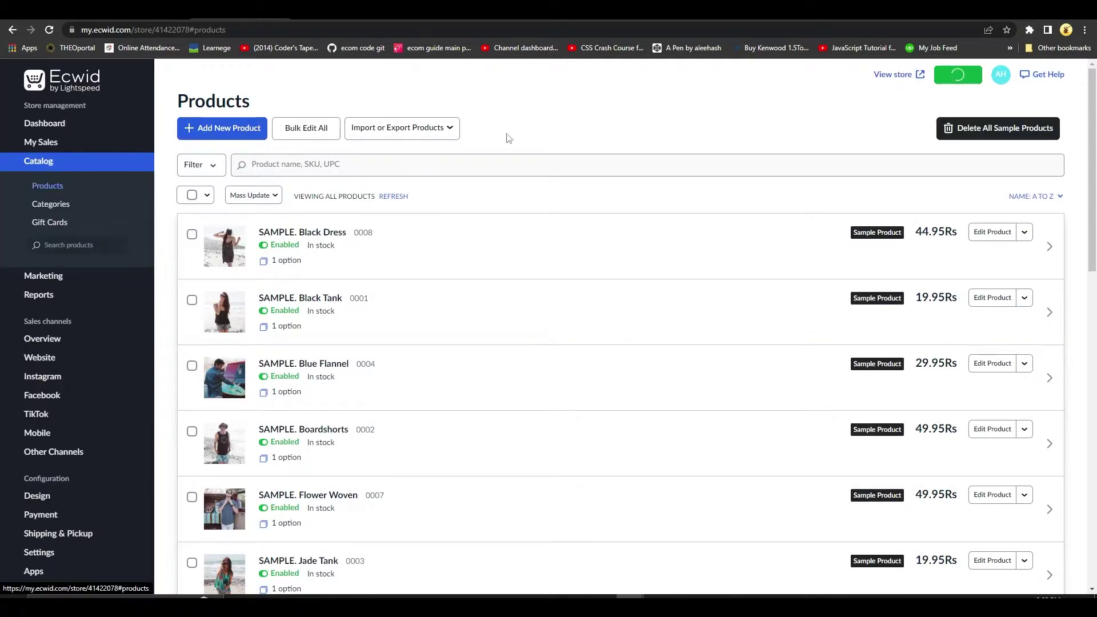
pyautogui.scroll(-9, 624, 298)
pyautogui.scroll(5, 648, 288)
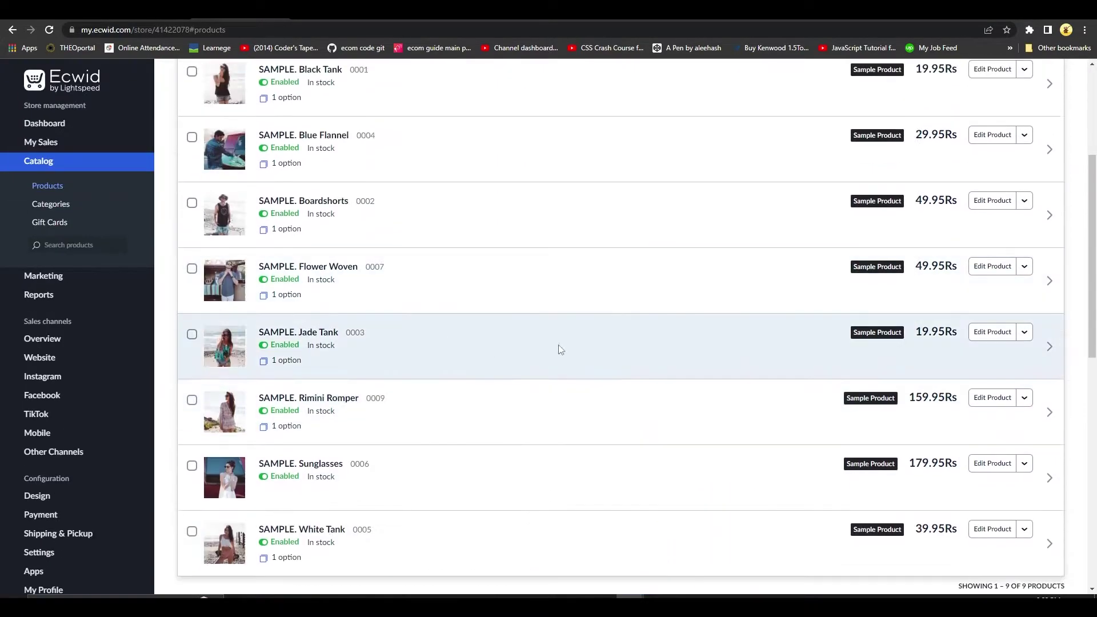
pyautogui.scroll(-6, 697, 355)
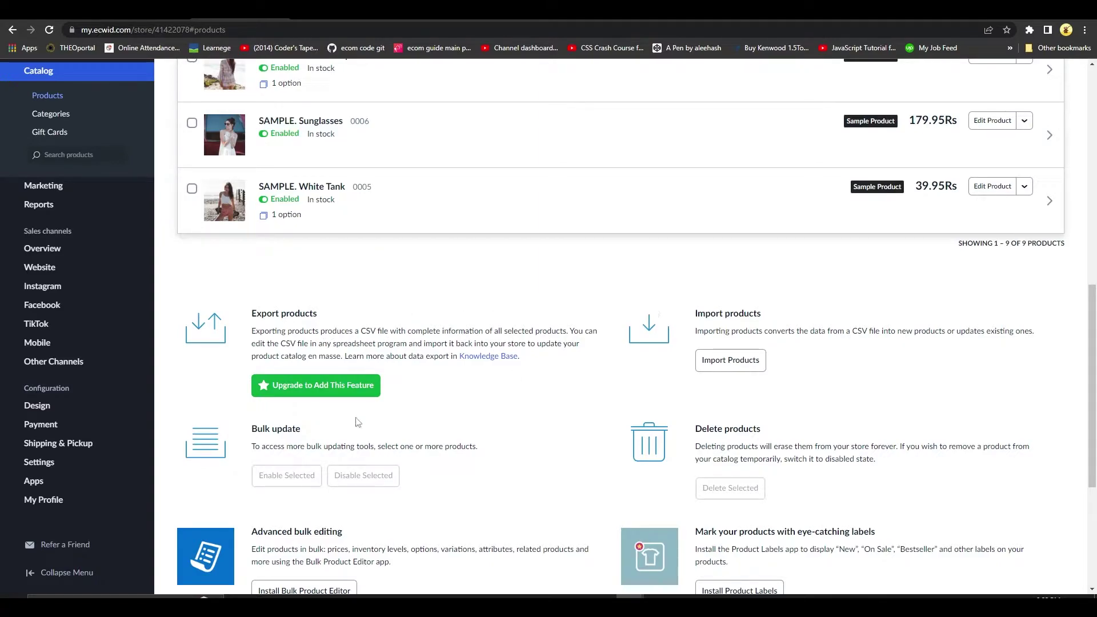
pyautogui.scroll(10, 480, 438)
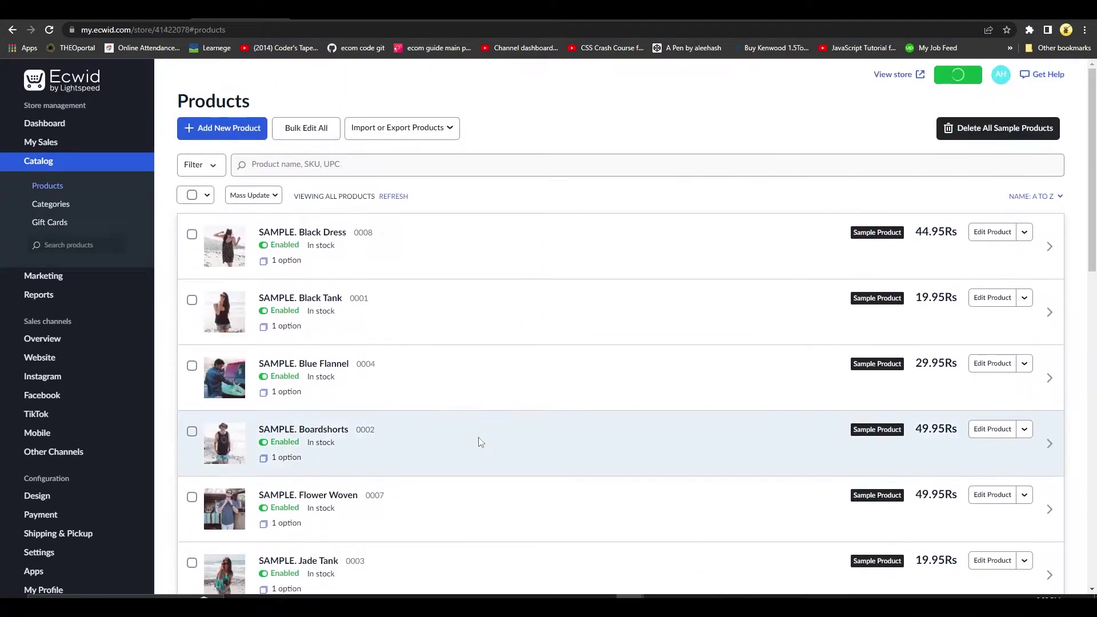
# Start a new product with the name T Shirt, SKU 56 and a weight of 1 kg.
pyautogui.click(216, 127)
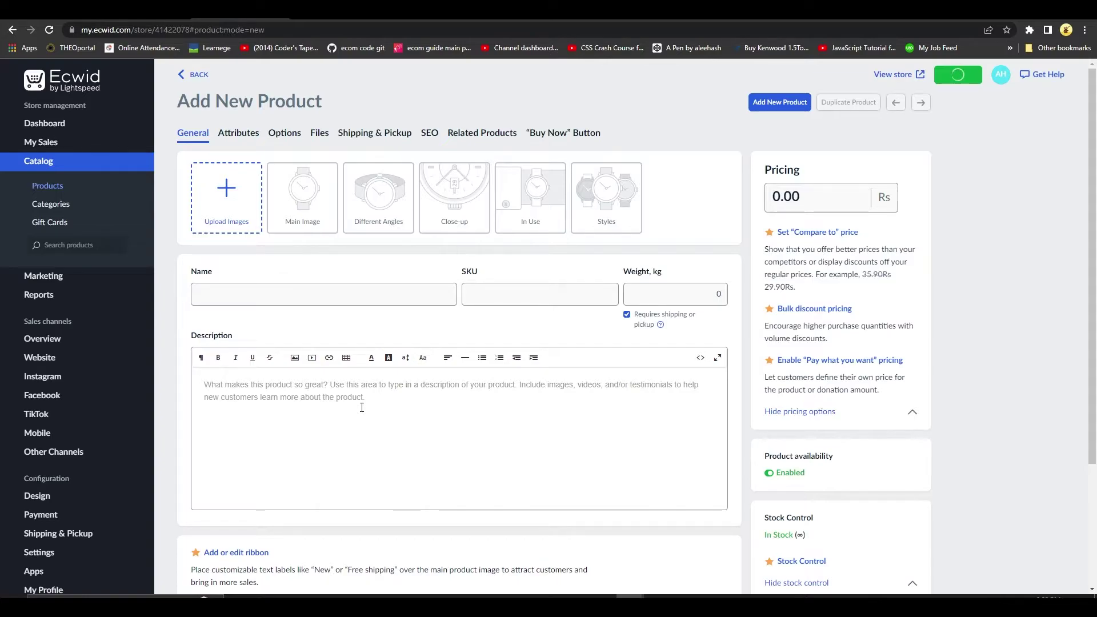
pyautogui.scroll(-3, 351, 394)
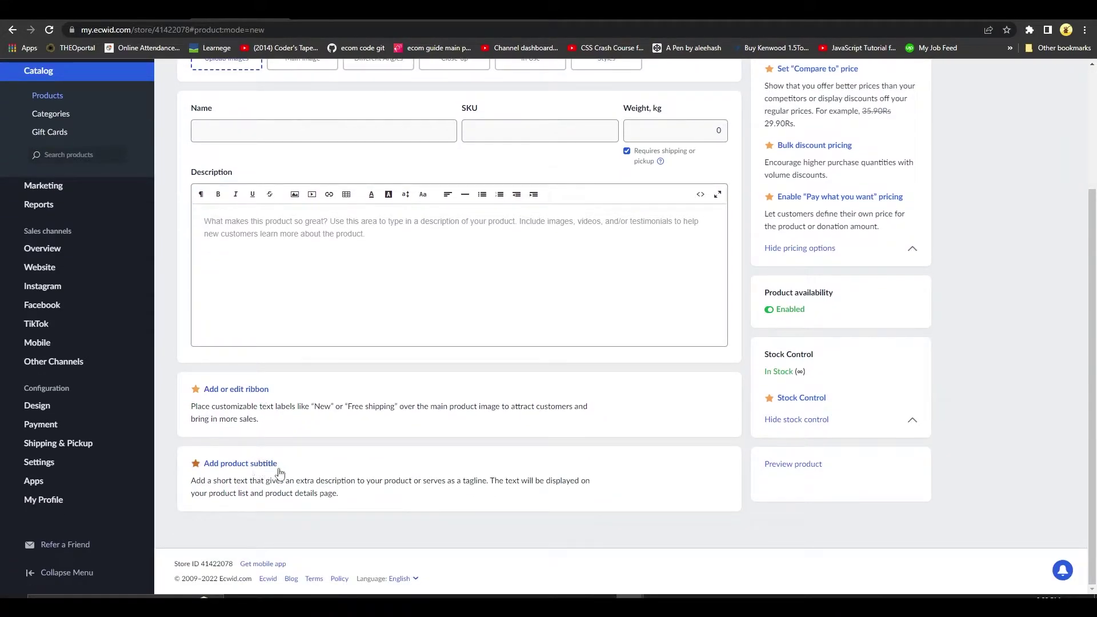
pyautogui.scroll(3, 343, 490)
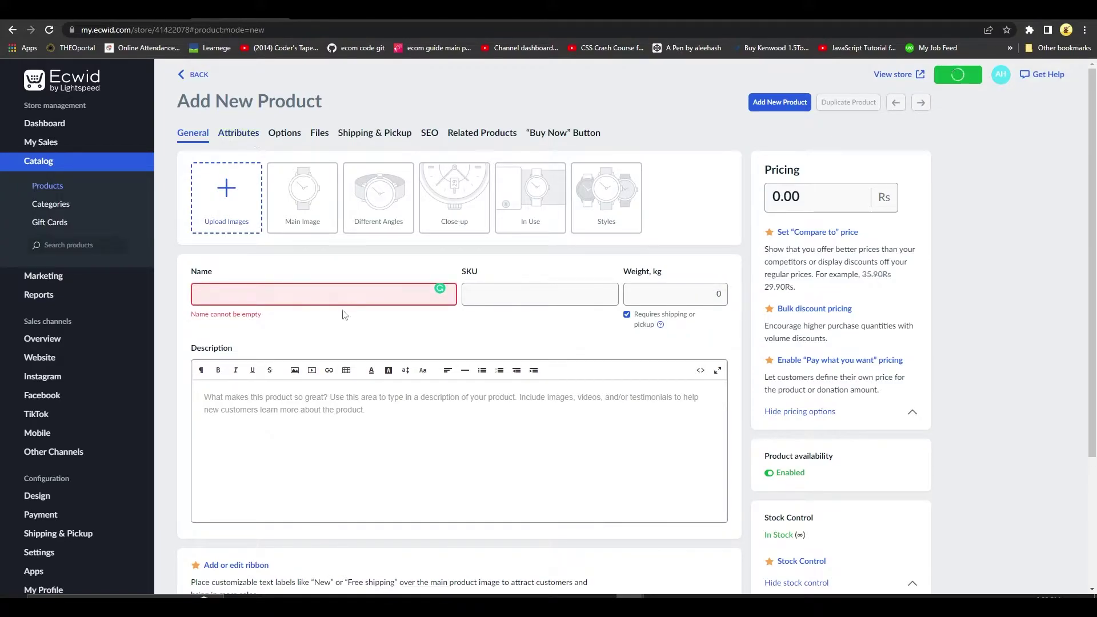
pyautogui.write('T Shirt')
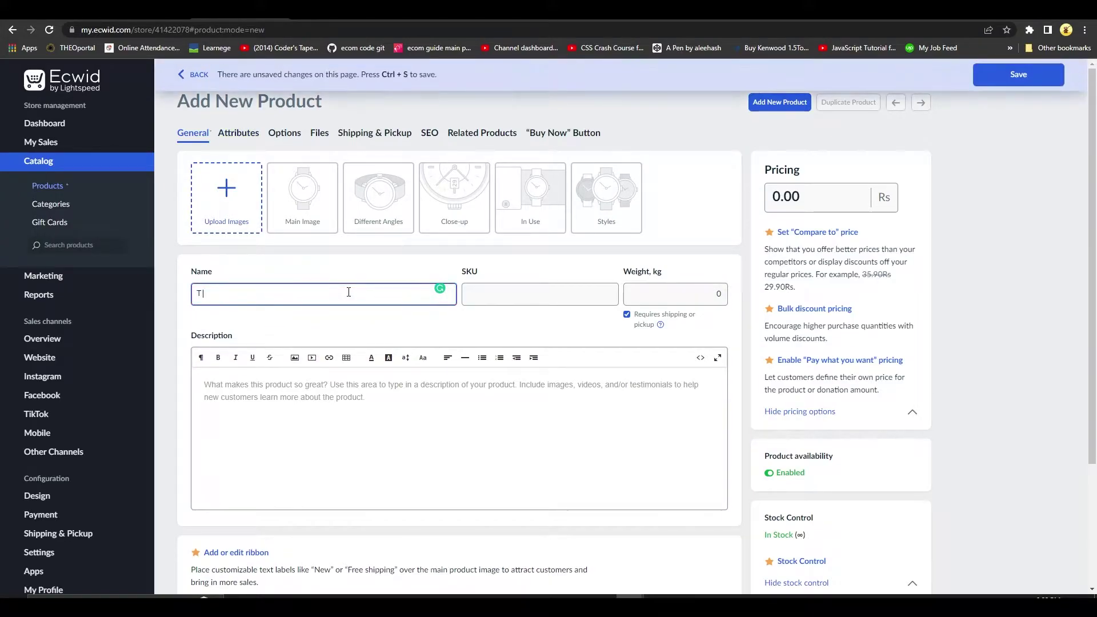
pyautogui.click(537, 294)
pyautogui.click(651, 292)
# Fill the product description with the sentence "This is a test description" repeated many times.
pyautogui.click(253, 396)
pyautogui.write('This is a test description')
pyautogui.hotkey('ctrl', 'a')
pyautogui.hotkey('ctrl', 'c')
pyautogui.press('Right')
pyautogui.hotkey('ctrl', 'v')
pyautogui.hotkey('ctrl', 'v')
pyautogui.hotkey('ctrl', 'v')
pyautogui.hotkey('ctrl', 'v')
pyautogui.hotkey('ctrl', 'v')
pyautogui.hotkey('ctrl', 'v')
pyautogui.hotkey('ctrl', 'v')
pyautogui.hotkey('ctrl', 'v')
pyautogui.hotkey('ctrl', 'v')
pyautogui.hotkey('ctrl', 'v')
pyautogui.hotkey('ctrl', 'v')
pyautogui.hotkey('ctrl', 'v')
pyautogui.hotkey('ctrl', 'v')
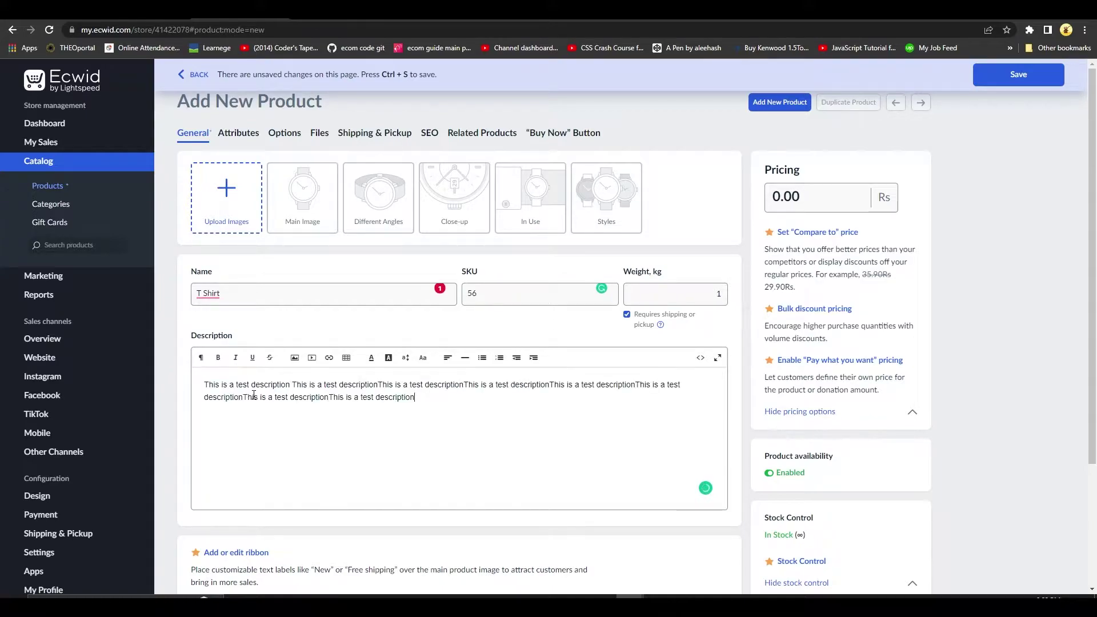
pyautogui.write('v')
pyautogui.scroll(-3, 321, 386)
pyautogui.hotkey('ctrl', 'v')
pyautogui.hotkey('ctrl', 'v')
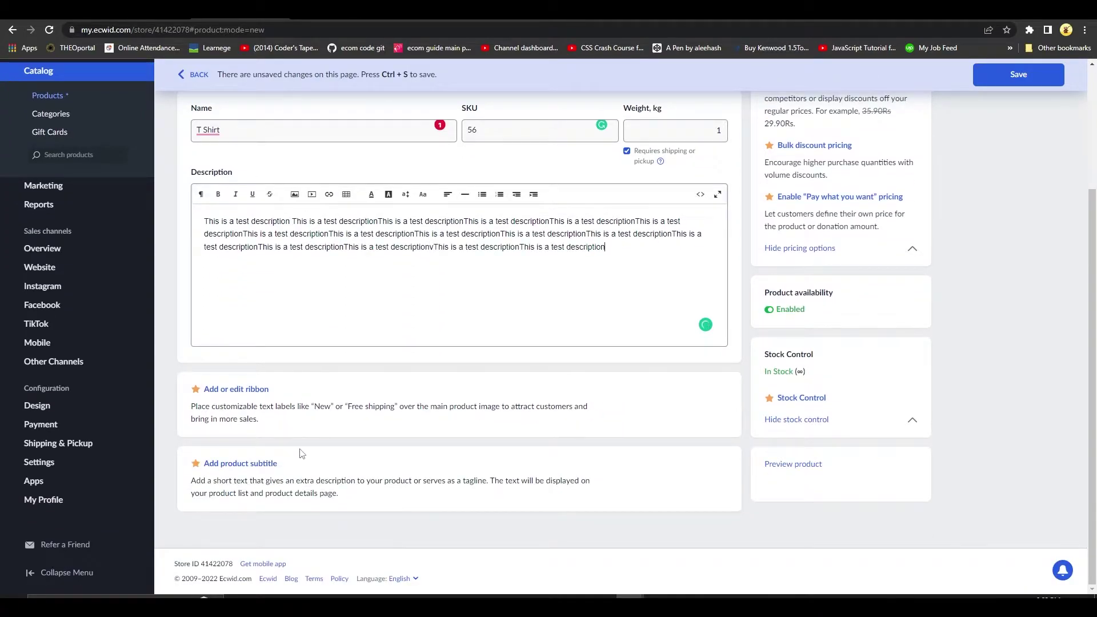
# Set the product's price to 200 Rs.
pyautogui.scroll(3, 475, 424)
pyautogui.click(823, 204)
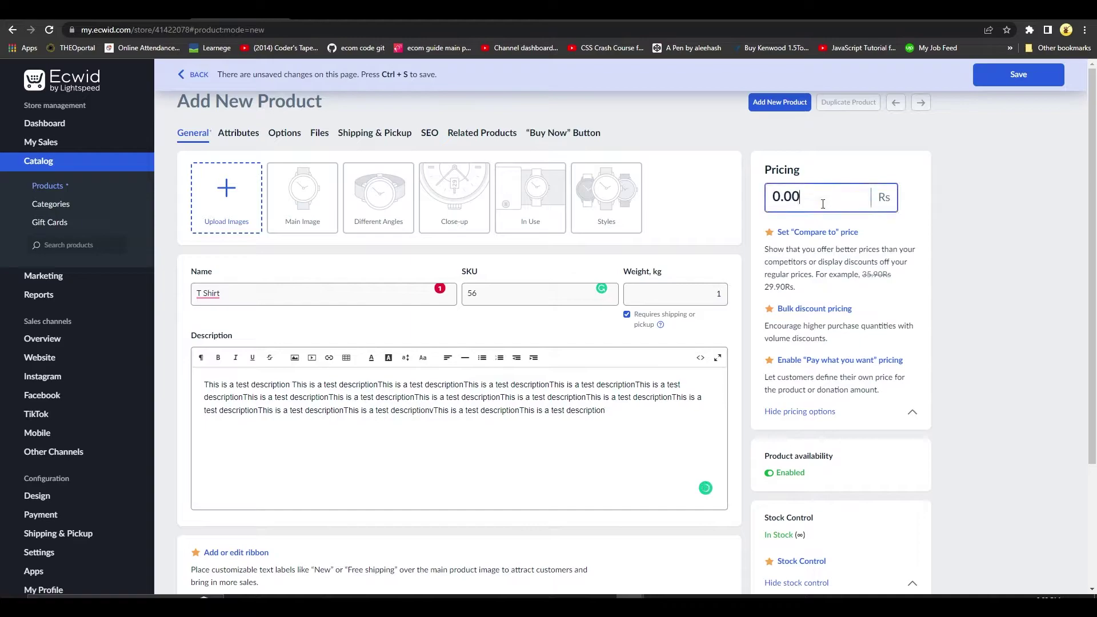
pyautogui.moveTo(823, 204); pyautogui.dragTo(760, 206)
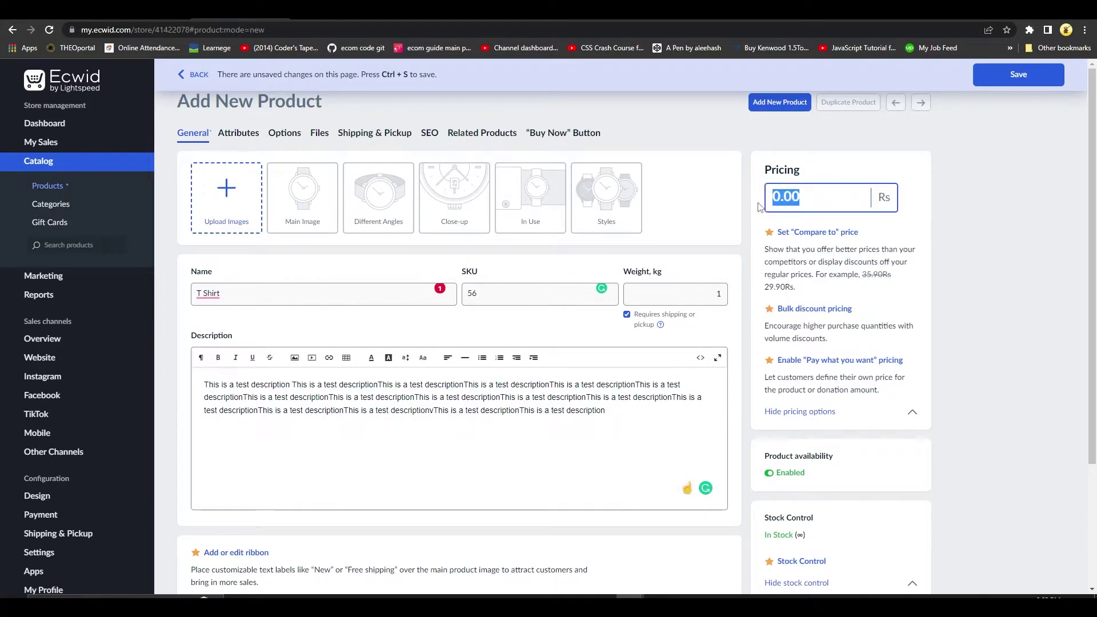
pyautogui.write('2')
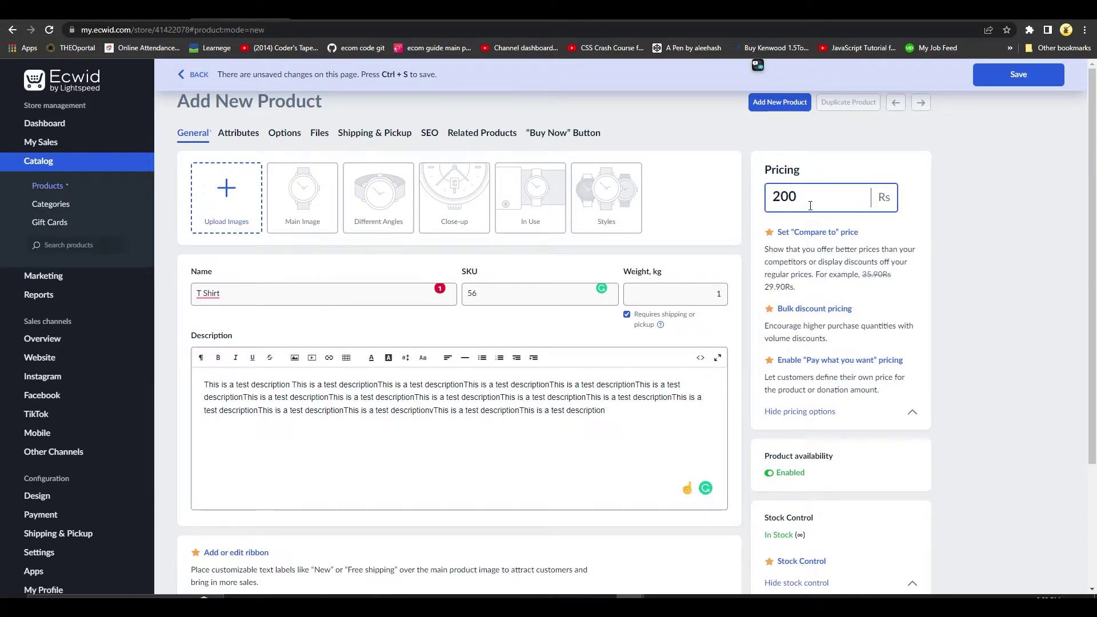
# Examine the new product's UPC and brand attributes, its options, and its general details including the SKU.
pyautogui.click(252, 136)
pyautogui.click(380, 222)
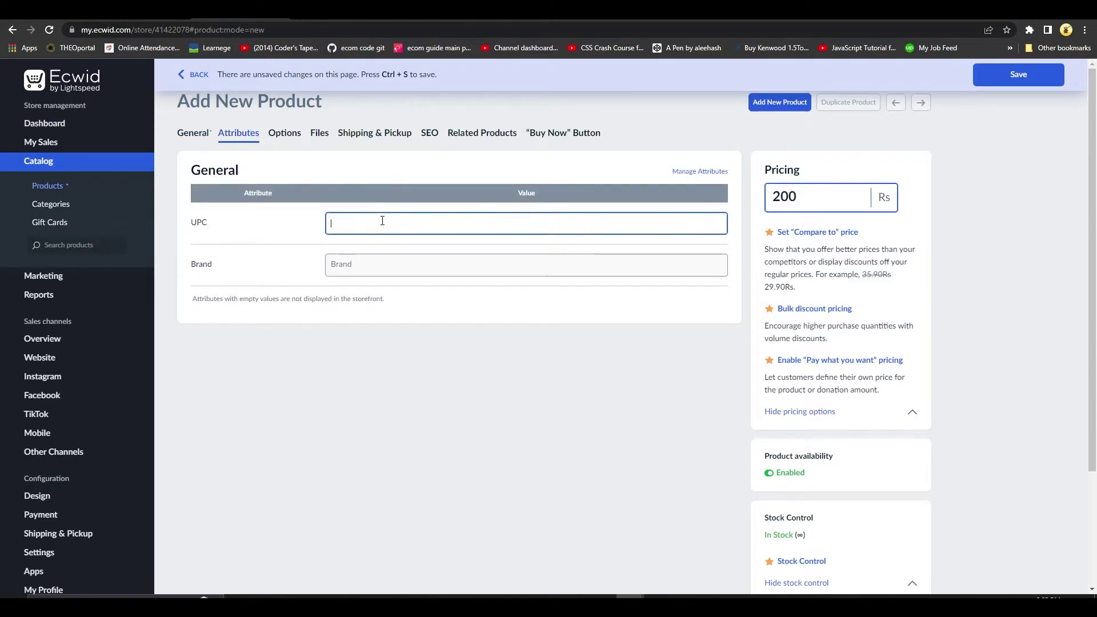
pyautogui.click(363, 265)
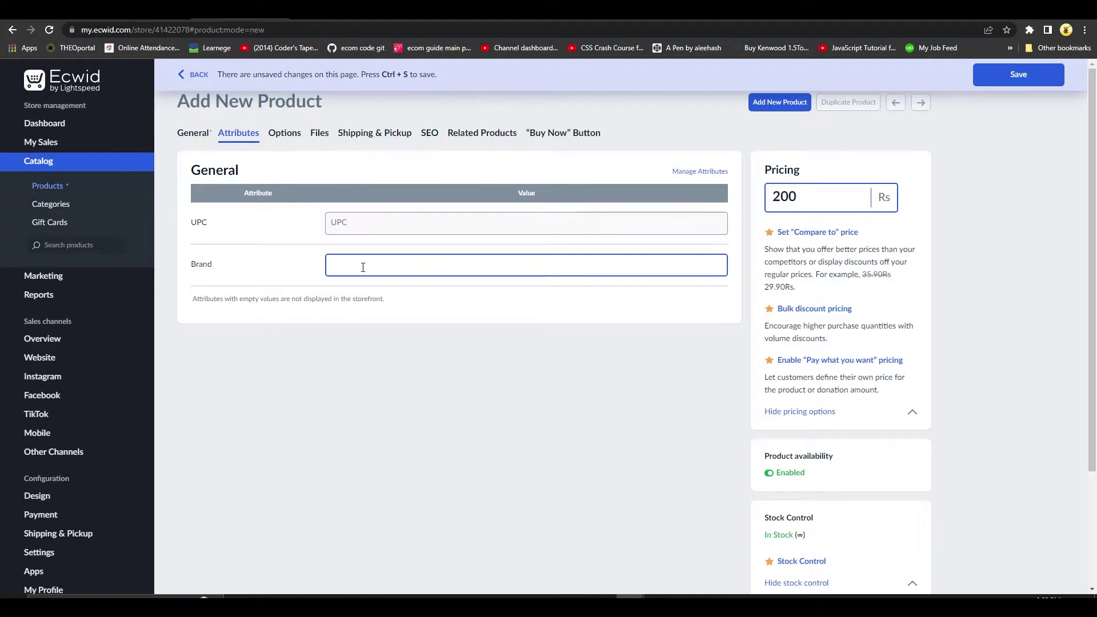
pyautogui.click(285, 138)
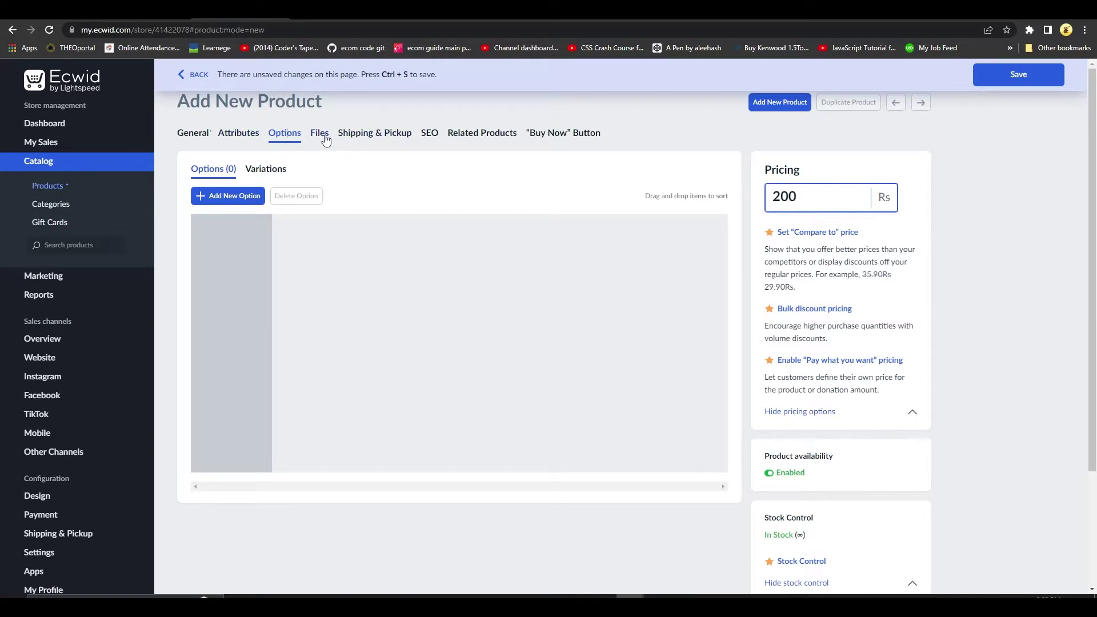
pyautogui.click(193, 132)
pyautogui.click(527, 300)
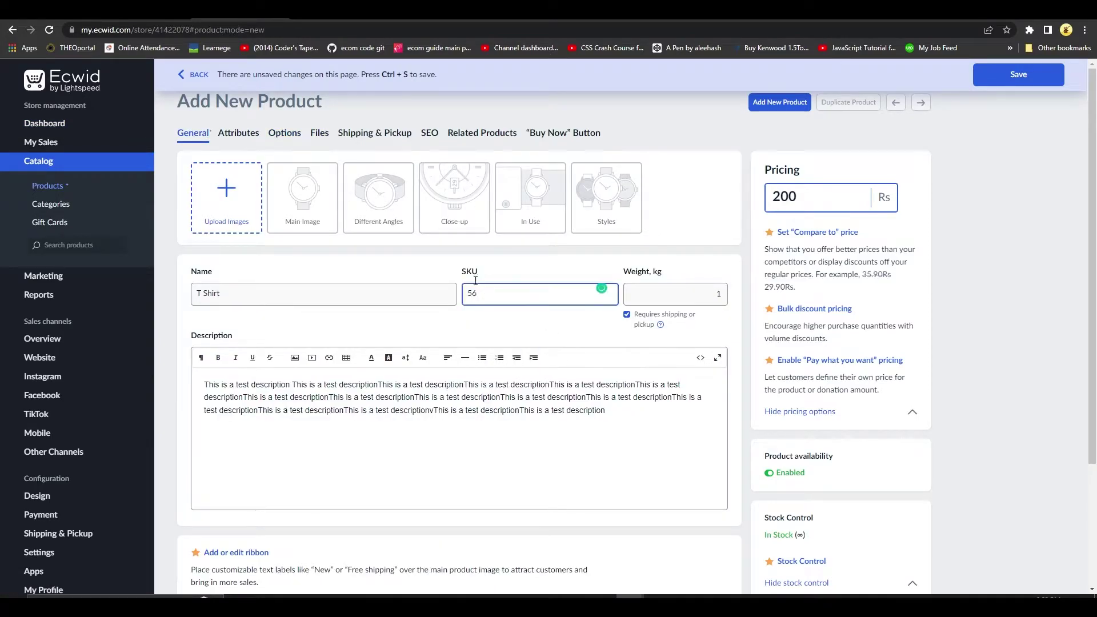
# Review the product's shipping and pickup settings, including its weight and the available shipping rate choices.
pyautogui.click(392, 136)
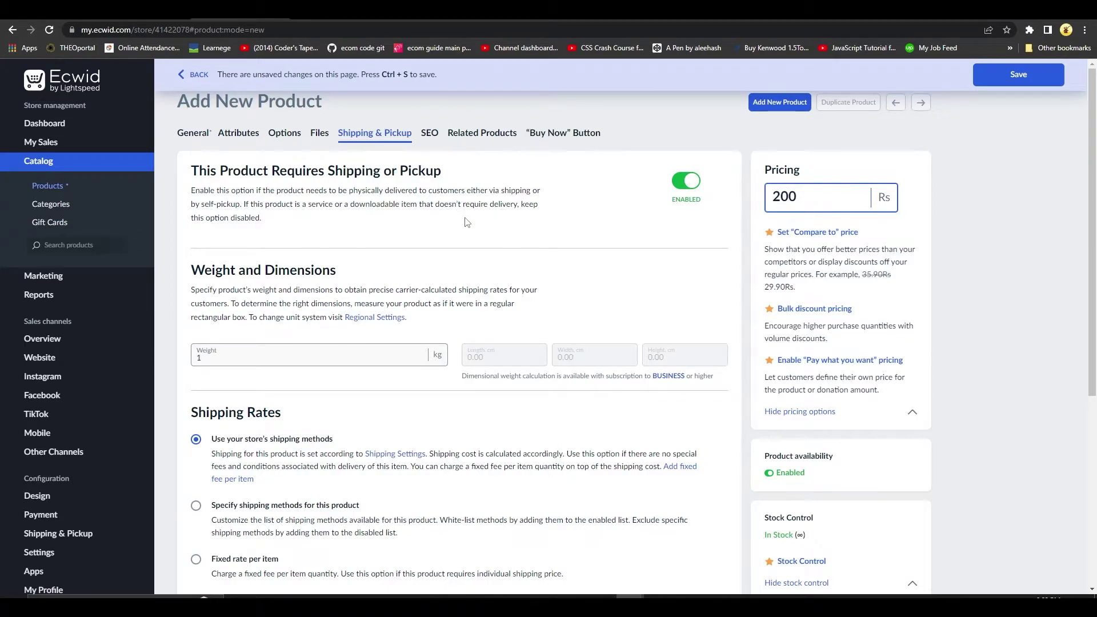
pyautogui.scroll(-2, 467, 223)
pyautogui.click(219, 246)
pyautogui.scroll(2, 540, 351)
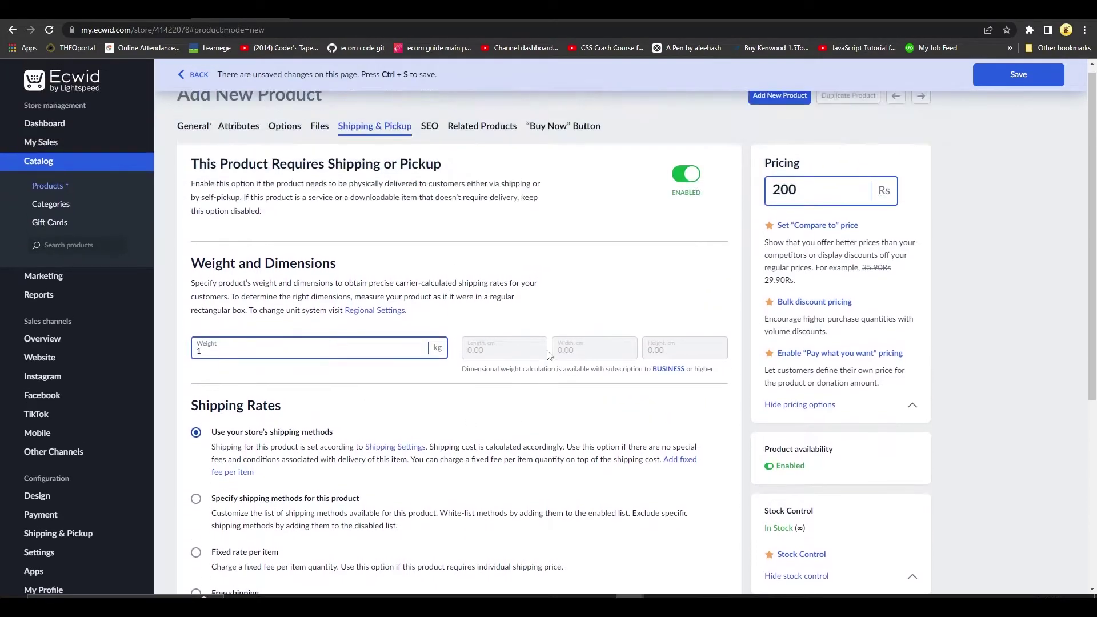
pyautogui.scroll(-2, 527, 358)
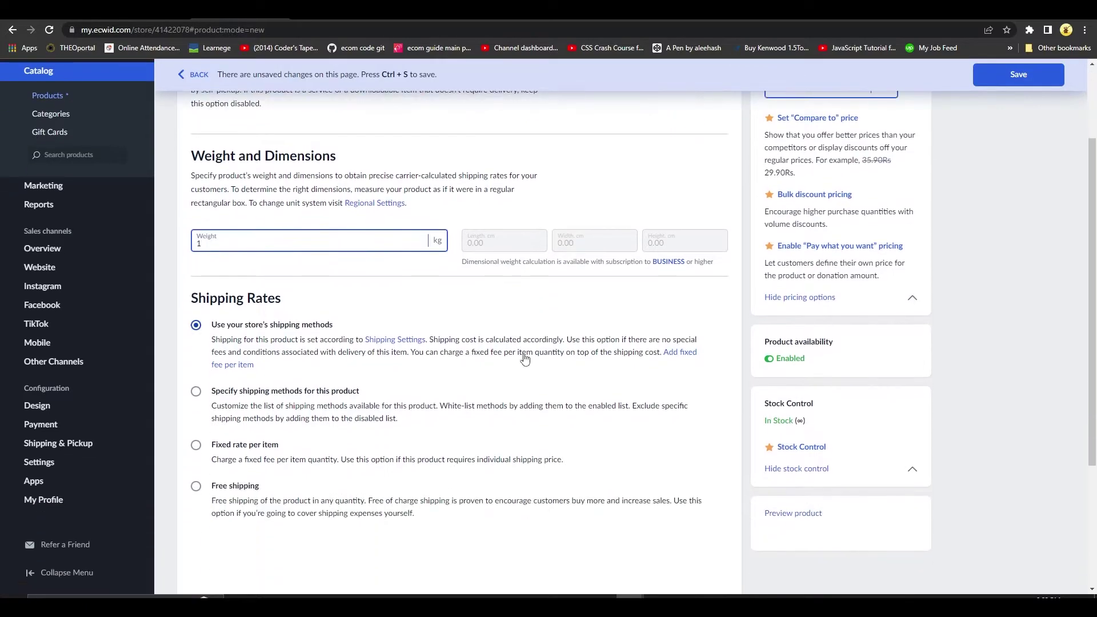
pyautogui.scroll(2, 416, 451)
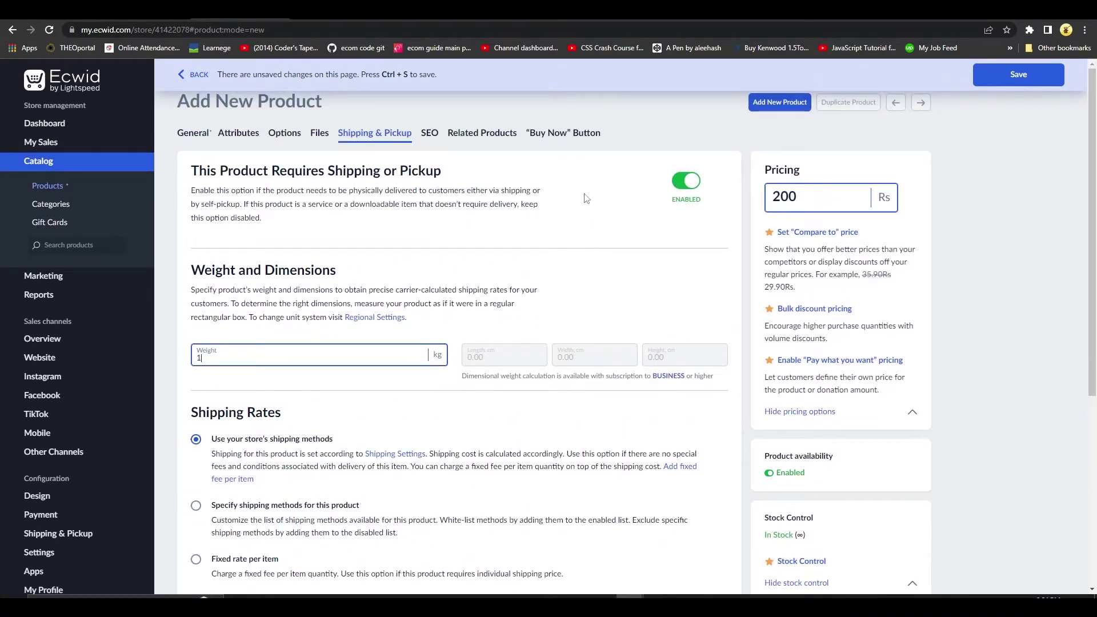
# Look over the product's SEO, related products and "Buy Now" button settings.
pyautogui.click(429, 137)
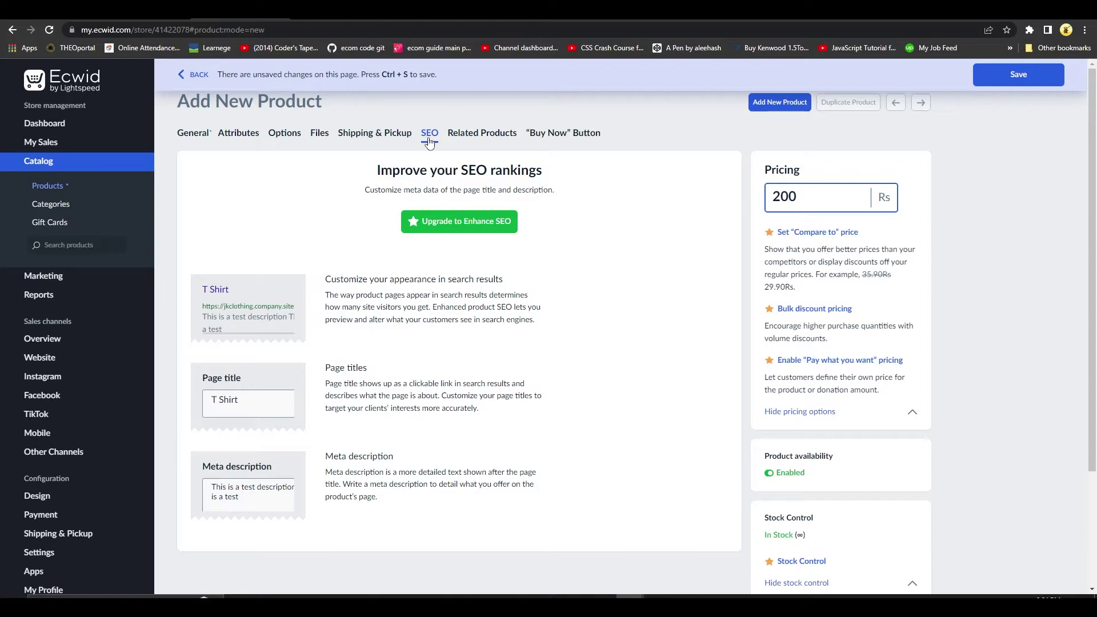
pyautogui.click(480, 138)
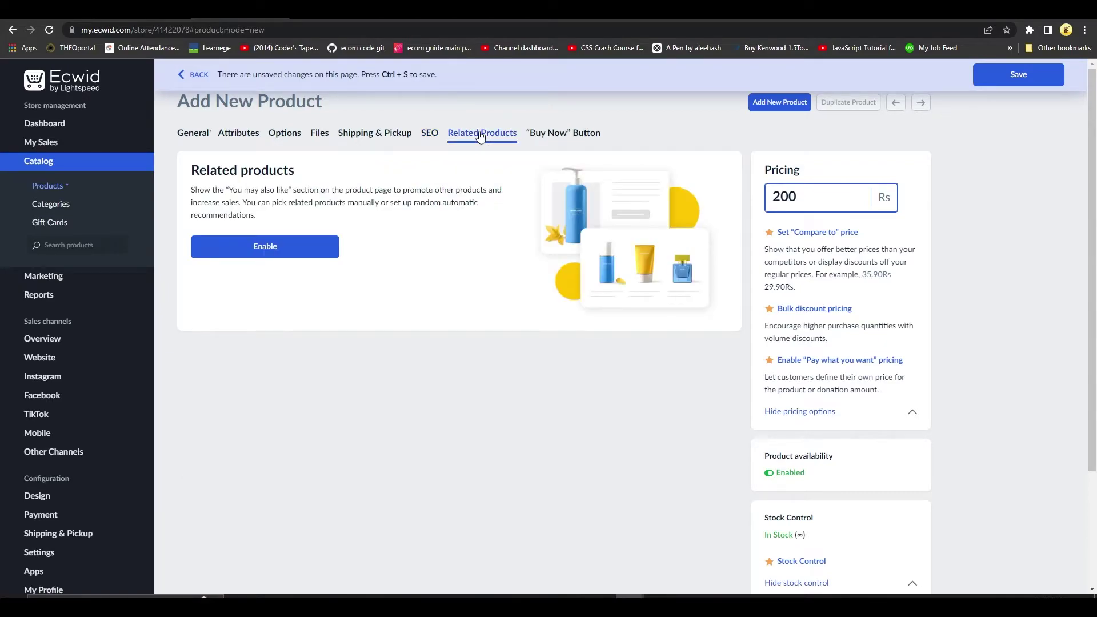
pyautogui.click(552, 133)
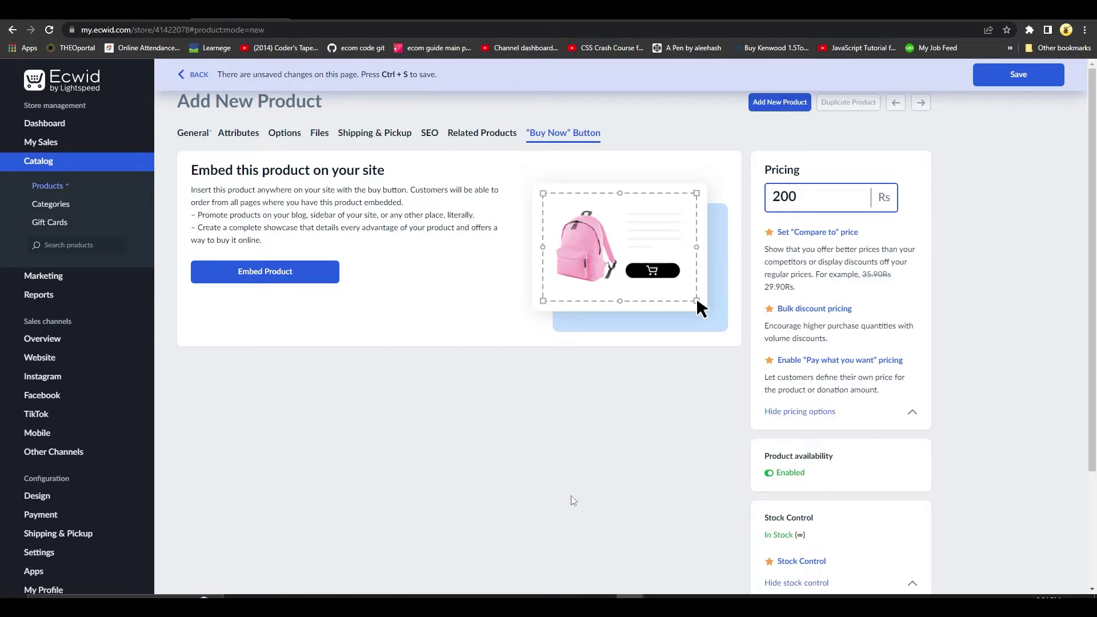
# Save the new T Shirt product and locate it in the reloaded product list.
pyautogui.click(1026, 84)
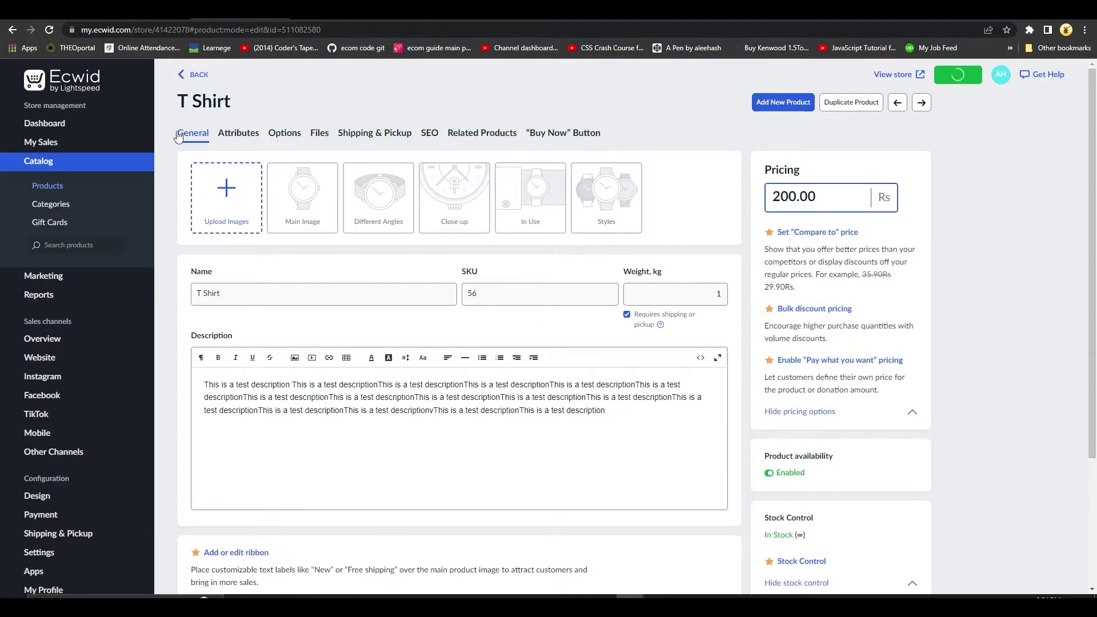
pyautogui.click(57, 191)
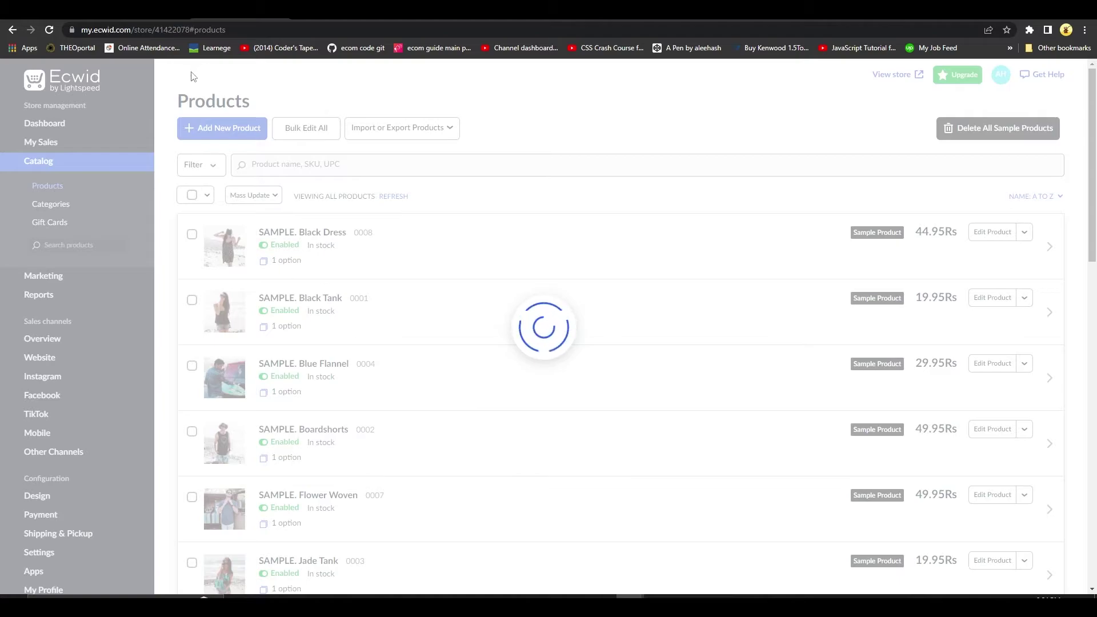
pyautogui.click(53, 31)
pyautogui.scroll(-8, 492, 340)
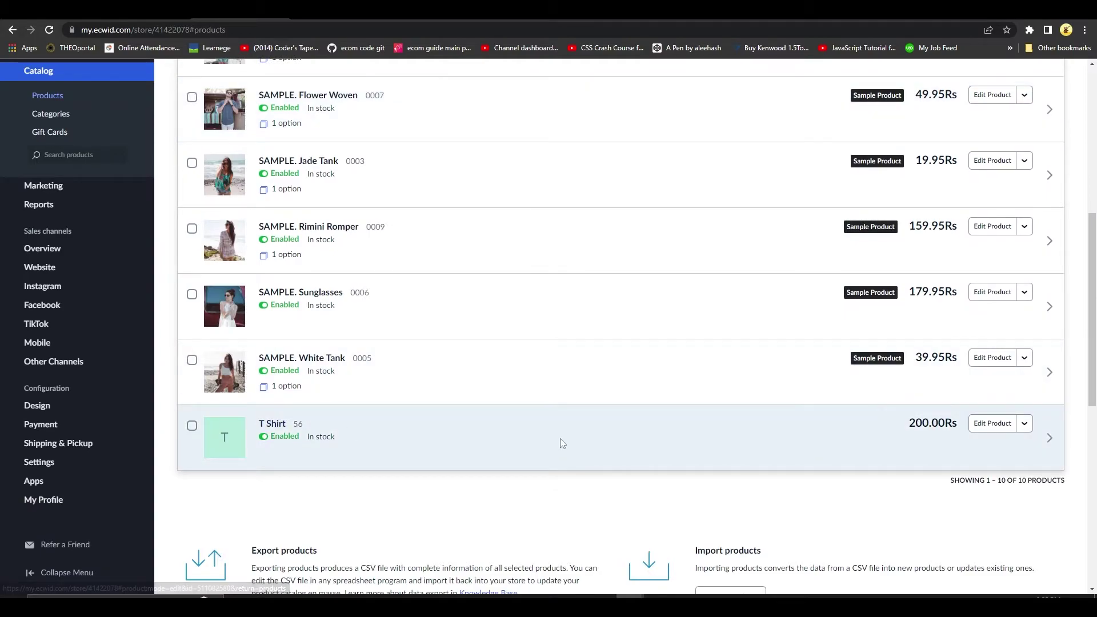
# Check the editing actions offered for the T Shirt and review its product details page.
pyautogui.click(1025, 424)
pyautogui.scroll(-2, 1026, 428)
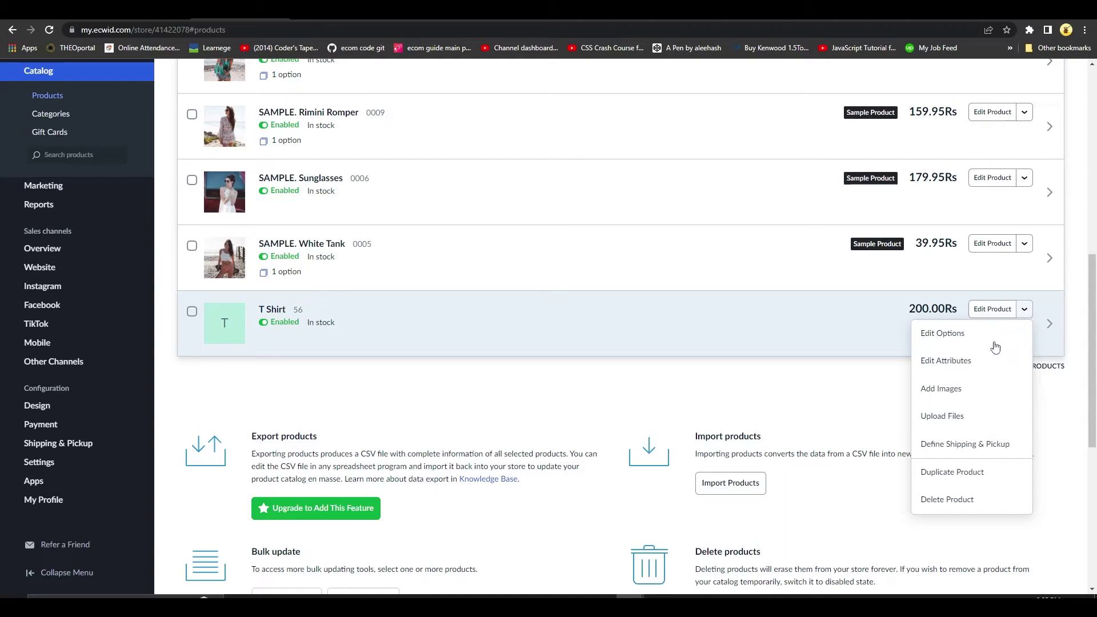
pyautogui.click(273, 309)
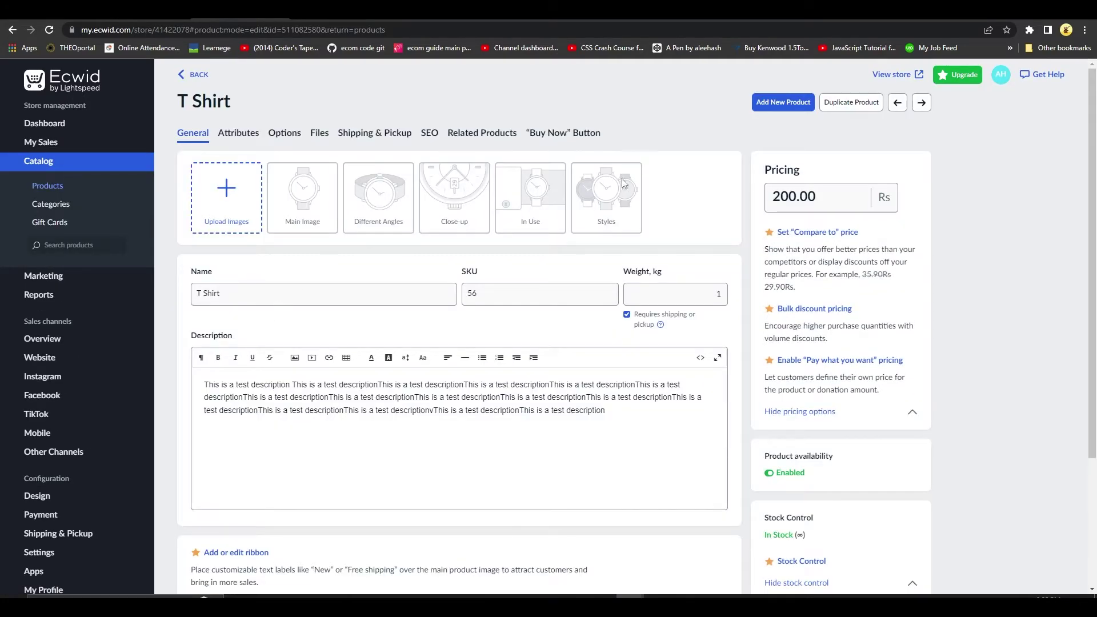
pyautogui.scroll(-3, 349, 246)
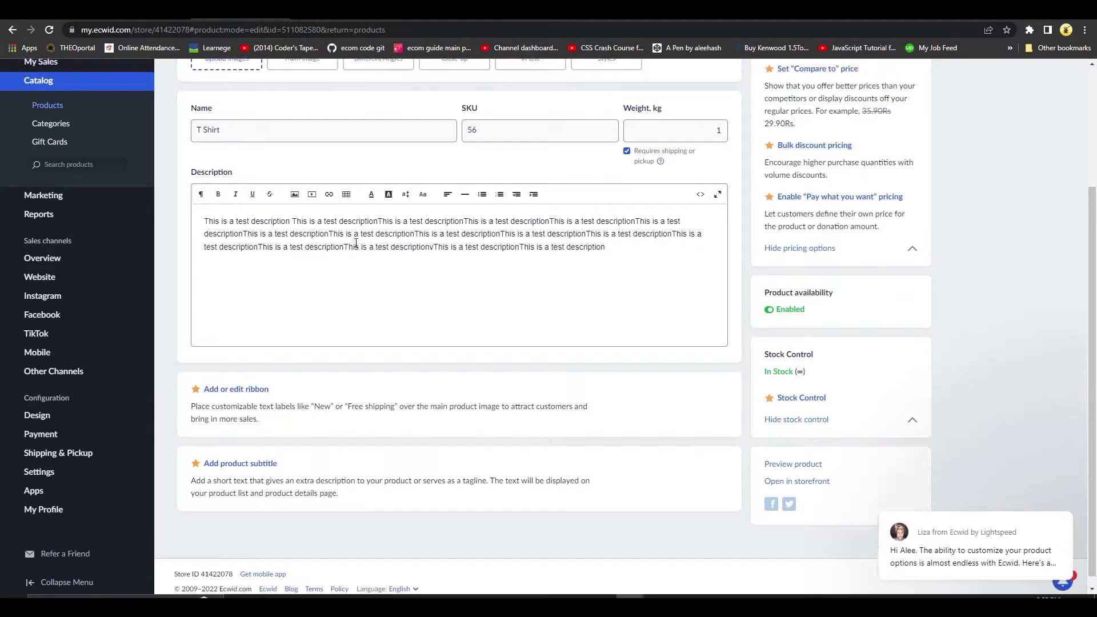
pyautogui.scroll(3, 356, 243)
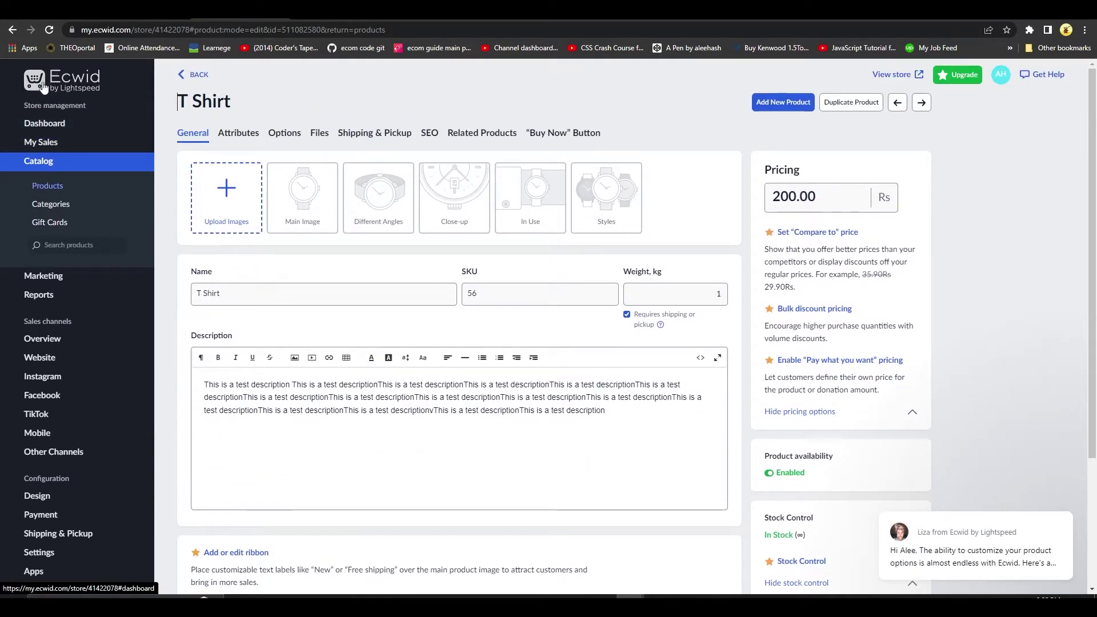
# Return to the product list, look through it and dismiss the chat message popup.
pyautogui.click(12, 30)
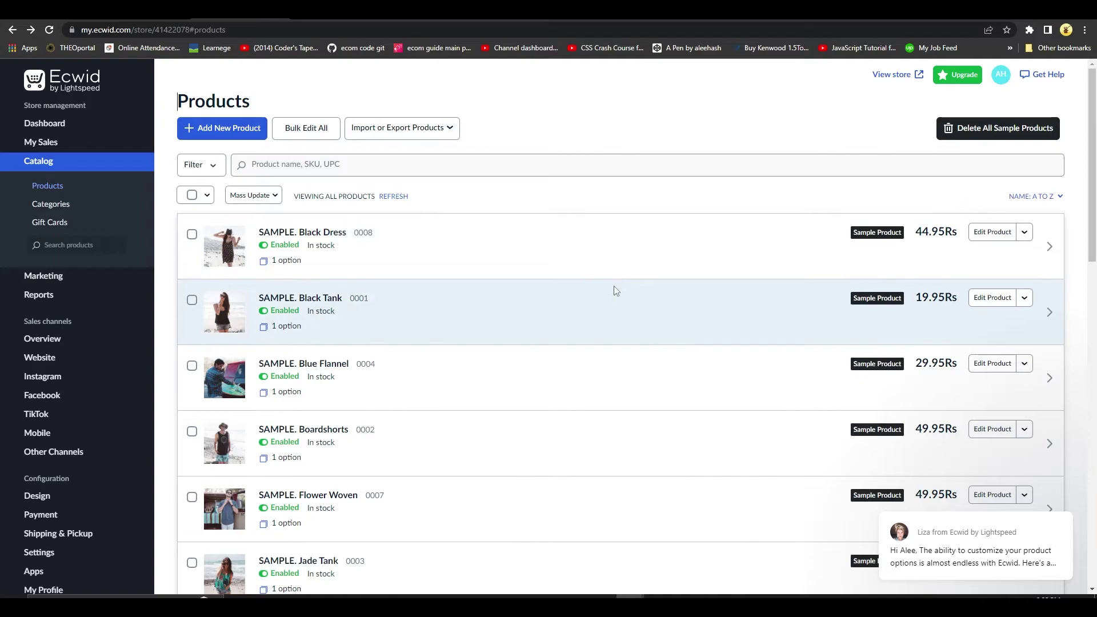
pyautogui.scroll(-10, 421, 392)
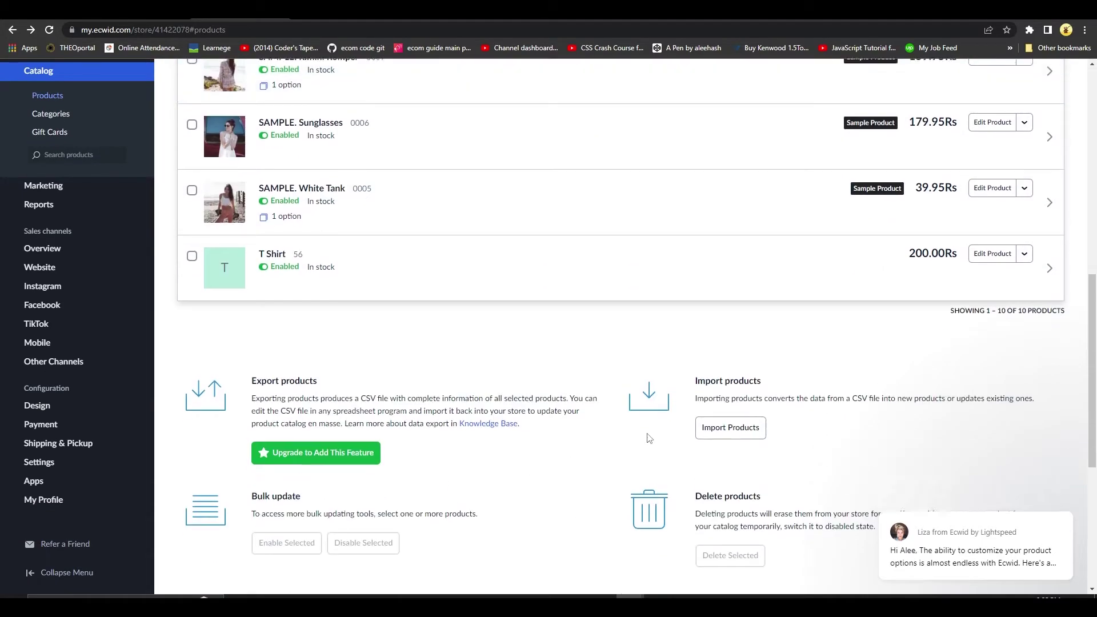
pyautogui.scroll(10, 639, 464)
pyautogui.scroll(1, 639, 465)
pyautogui.moveTo(1051, 535)
pyautogui.click(1049, 498)
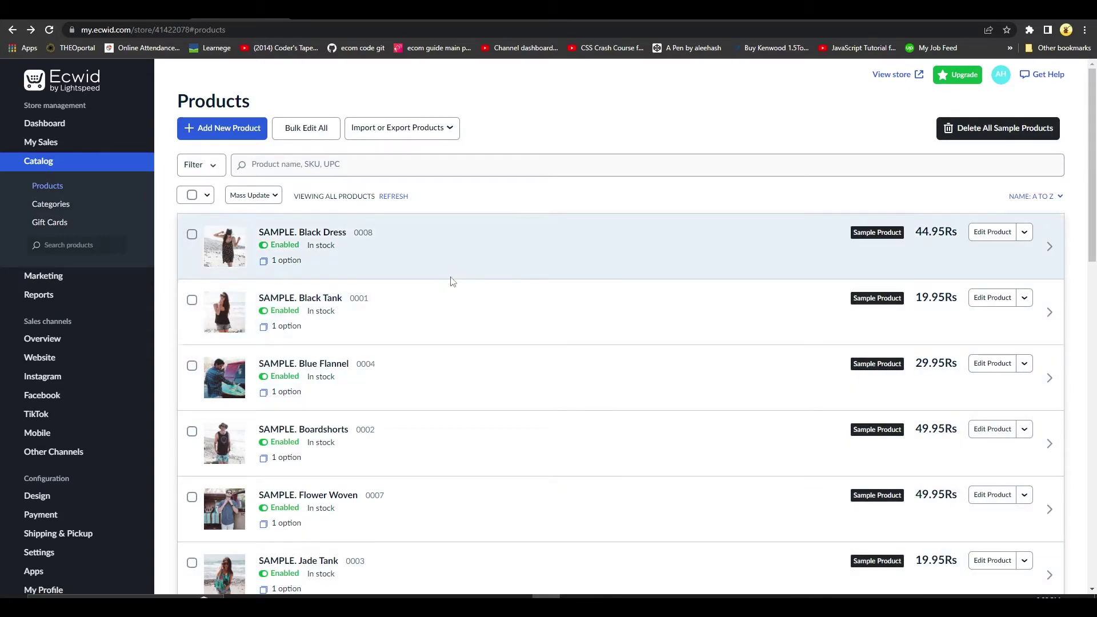
# Select the sample products Black Dress, Black Tank, Blue Flannel and Boardshorts in the product list.
pyautogui.click(192, 235)
pyautogui.click(193, 300)
pyautogui.click(193, 366)
pyautogui.click(192, 432)
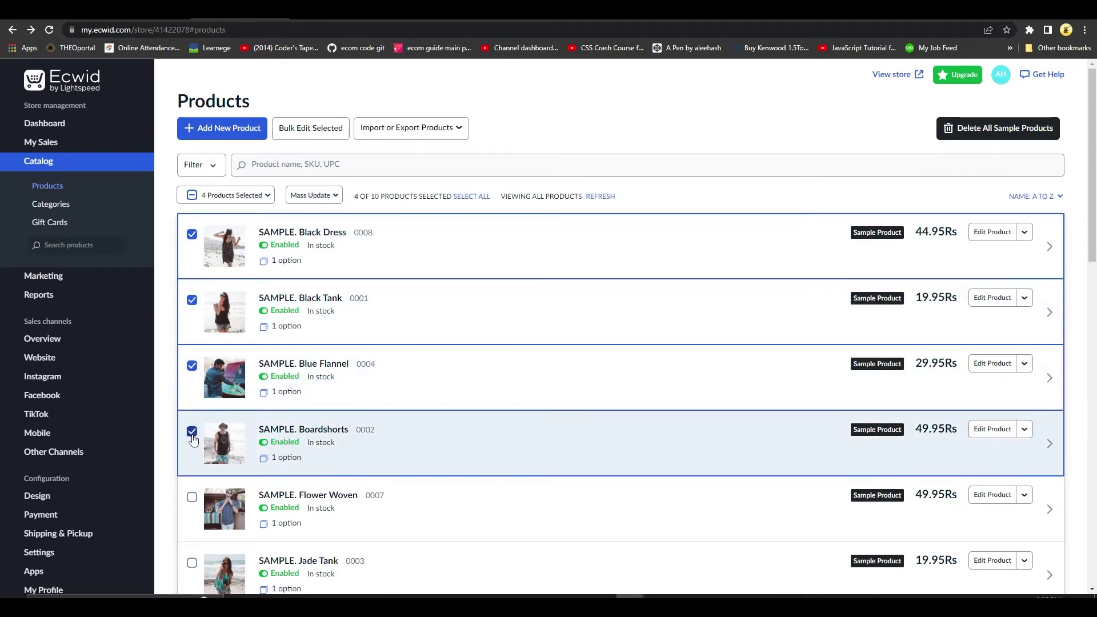
# Review the mass update actions for the four selected products, including enabling or disabling, pricing and storefront promotion.
pyautogui.click(331, 196)
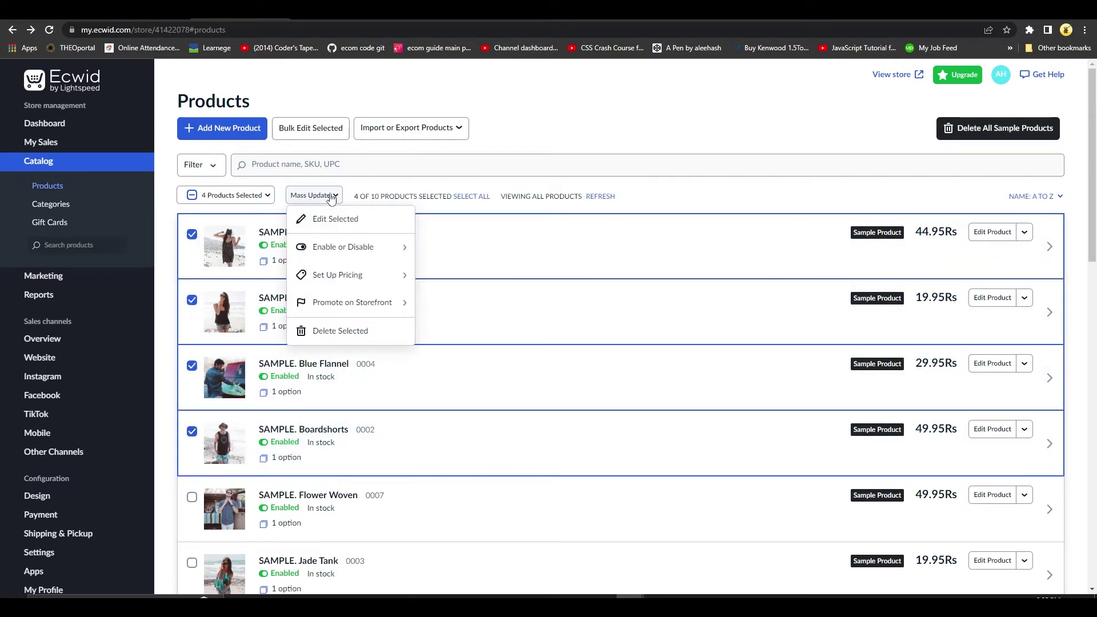
pyautogui.moveTo(355, 297)
pyautogui.moveTo(291, 247)
pyautogui.moveTo(343, 248)
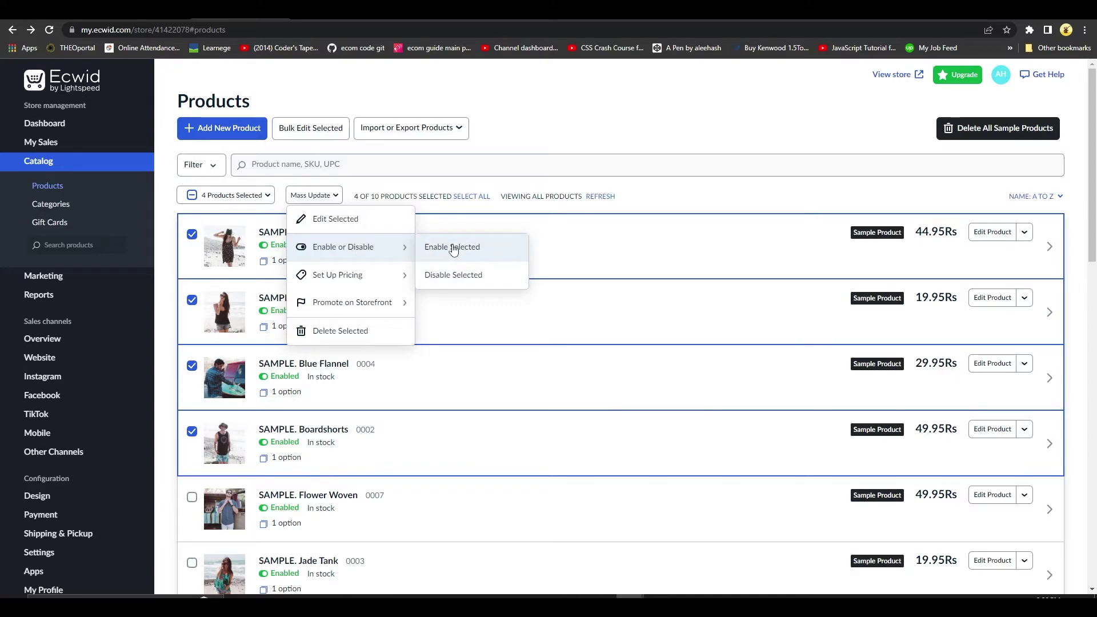
pyautogui.moveTo(372, 277)
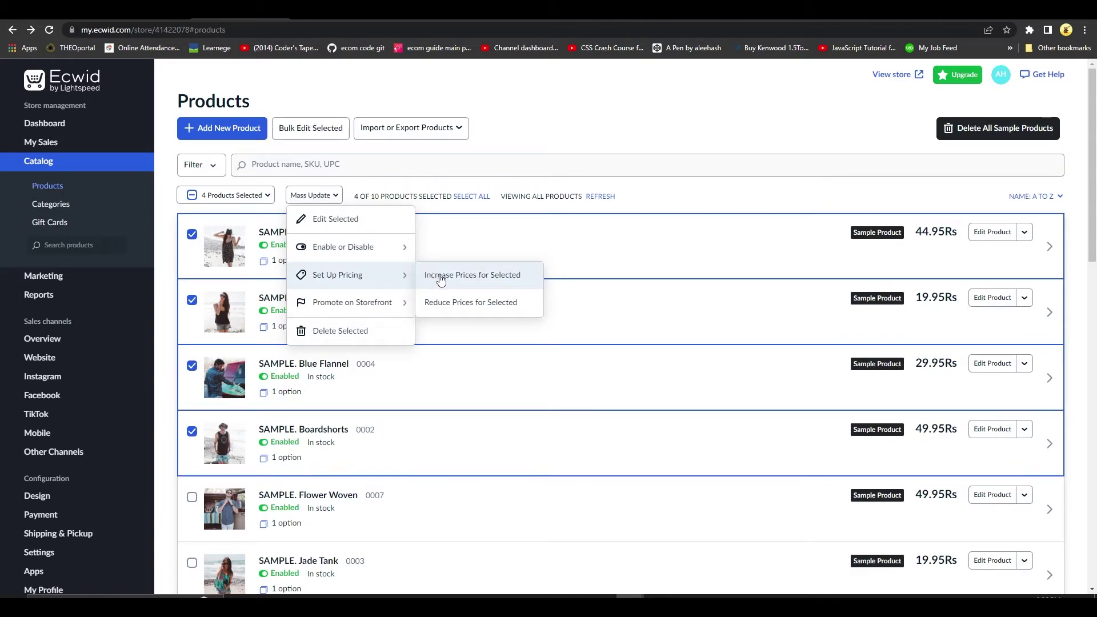
pyautogui.moveTo(372, 309)
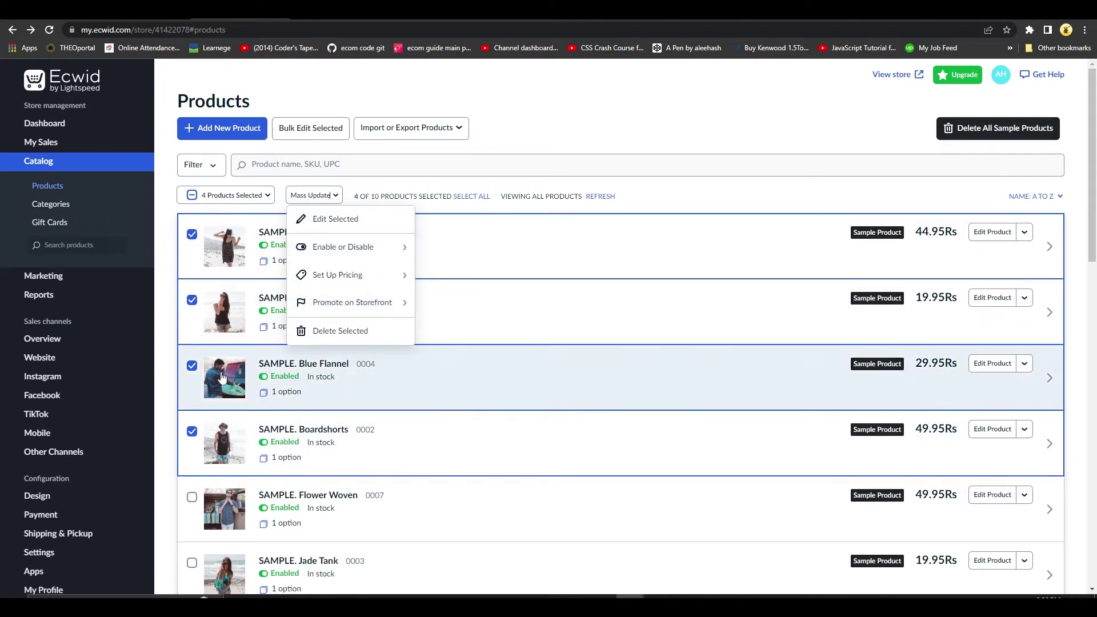
pyautogui.click(630, 126)
# Select all products in the list, clear the whole selection and look through the product list.
pyautogui.click(192, 195)
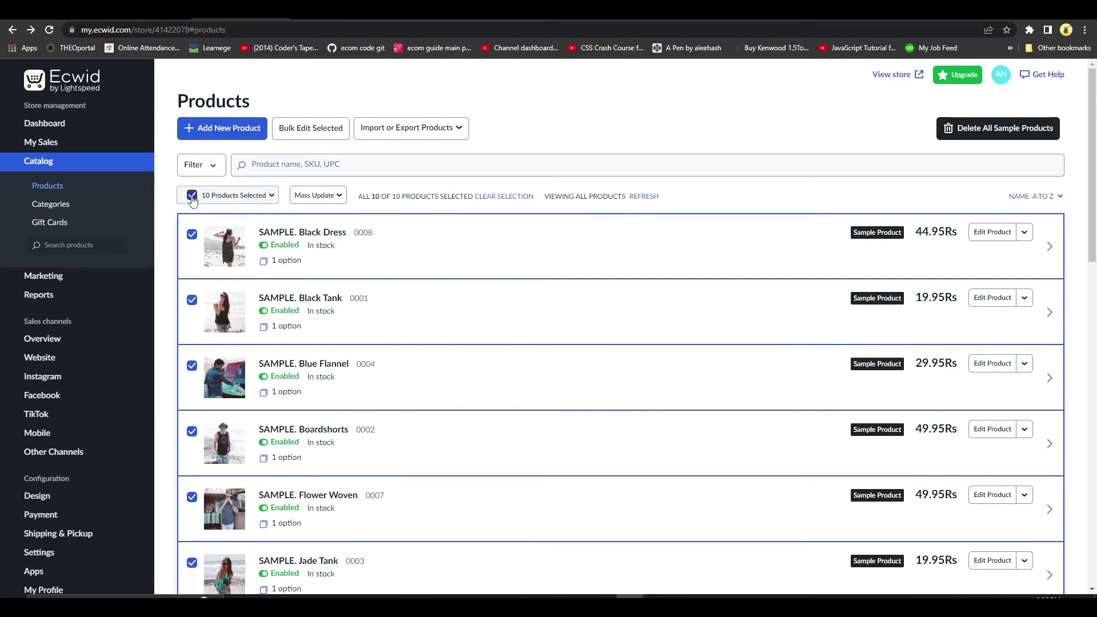
pyautogui.click(192, 195)
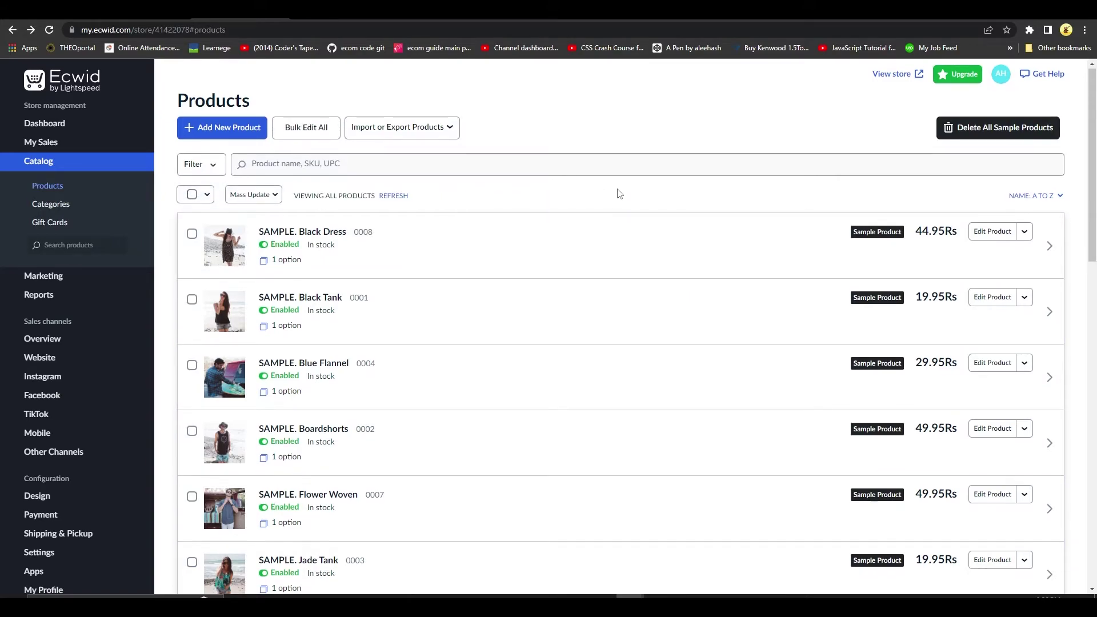
pyautogui.scroll(-6, 619, 193)
pyautogui.scroll(3, 1006, 222)
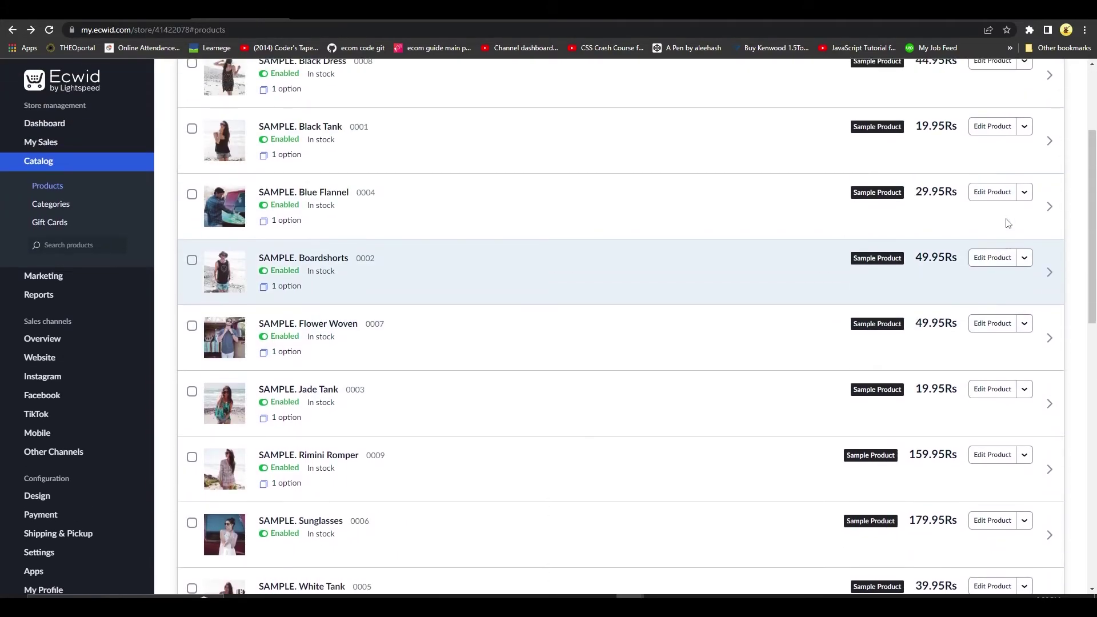
pyautogui.scroll(3, 1009, 224)
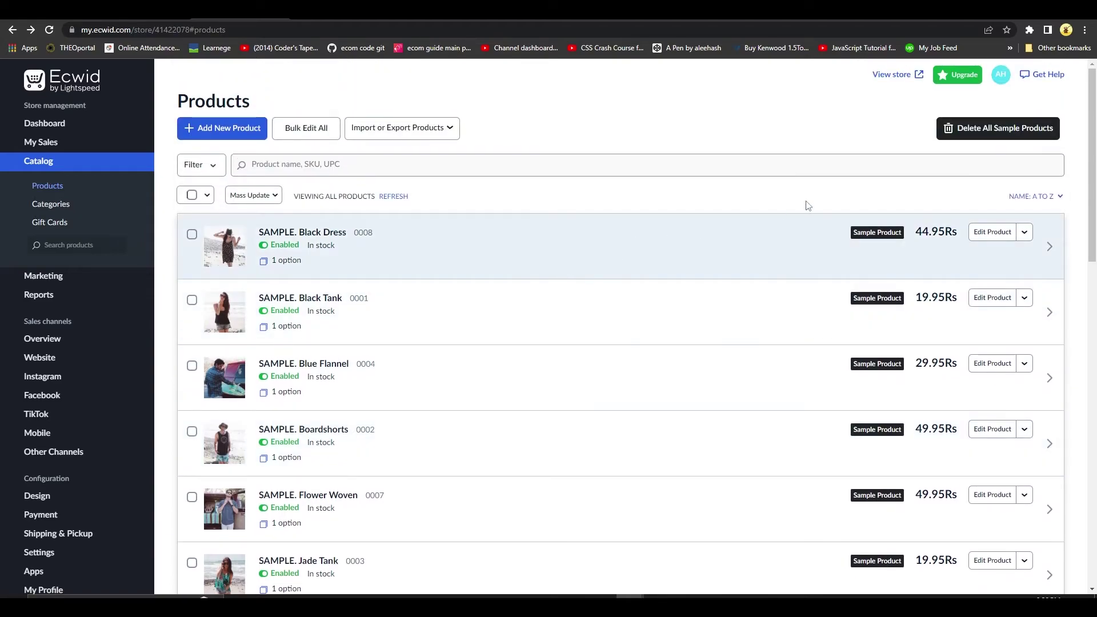
# Open the Black Dress sample product for editing and review its general, attributes, options, files, shipping, SEO and related products sections.
pyautogui.click(987, 235)
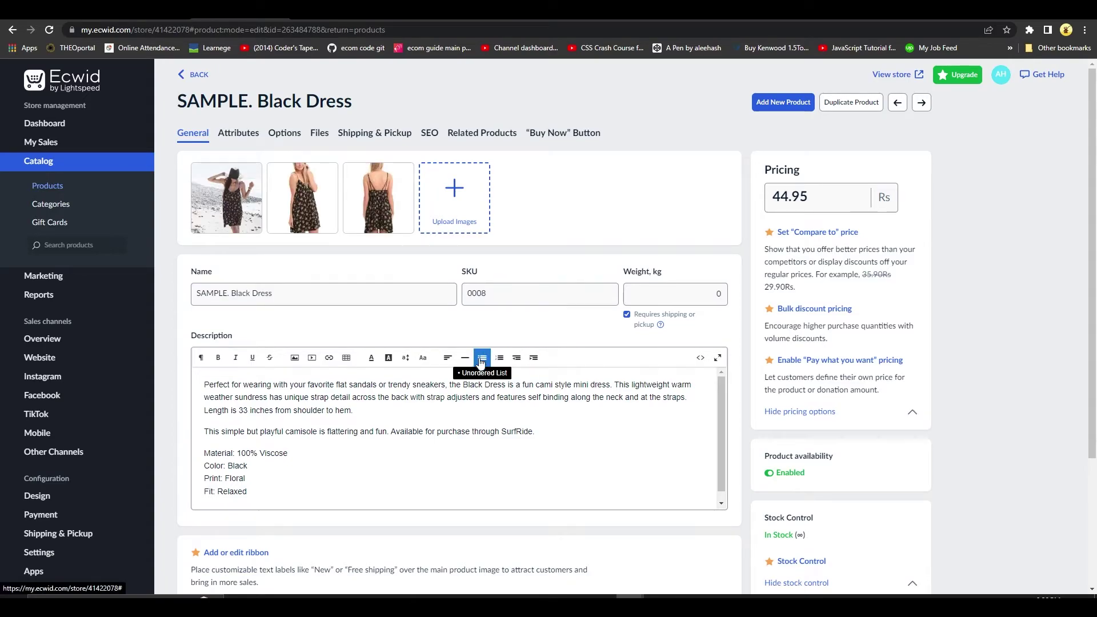
pyautogui.scroll(-3, 368, 266)
pyautogui.scroll(3, 343, 395)
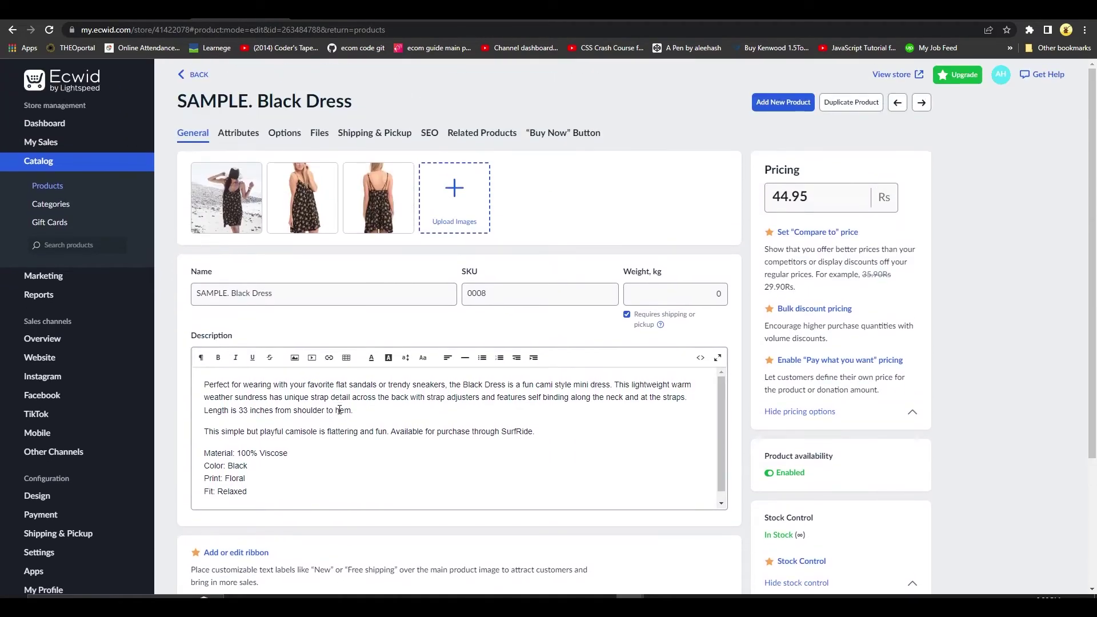
pyautogui.click(237, 134)
pyautogui.click(286, 137)
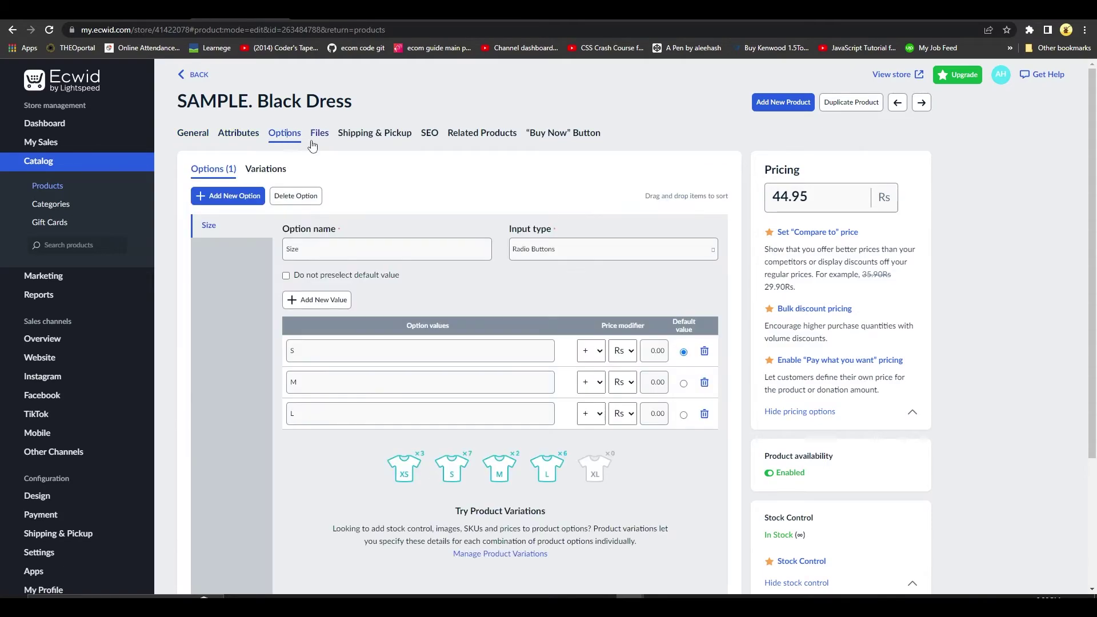
pyautogui.click(319, 136)
pyautogui.click(372, 135)
pyautogui.click(431, 135)
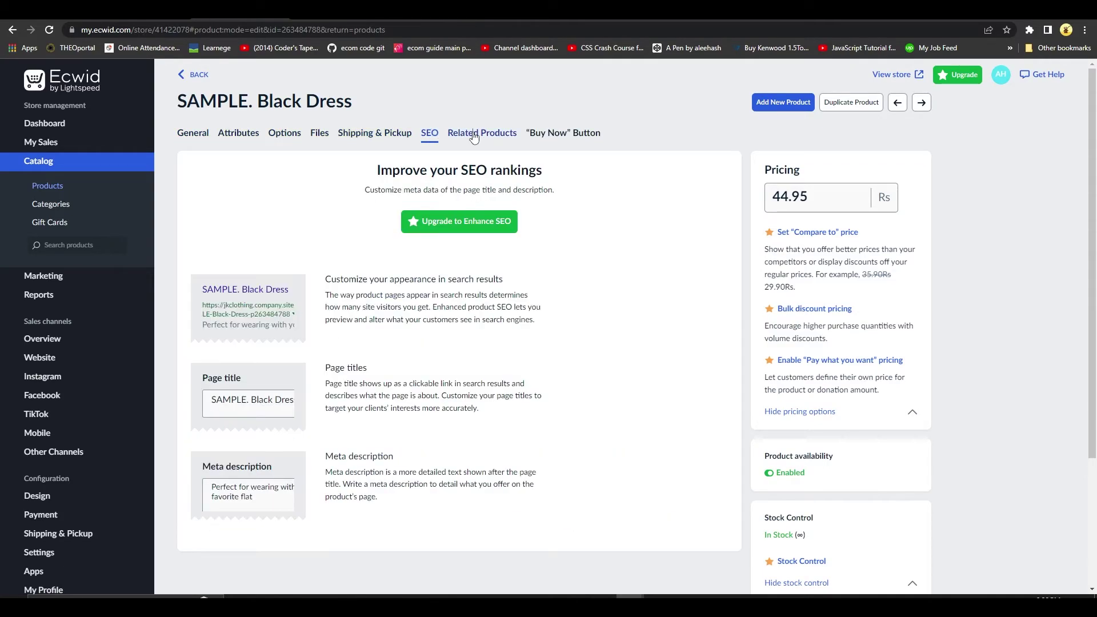
pyautogui.click(481, 134)
pyautogui.click(184, 136)
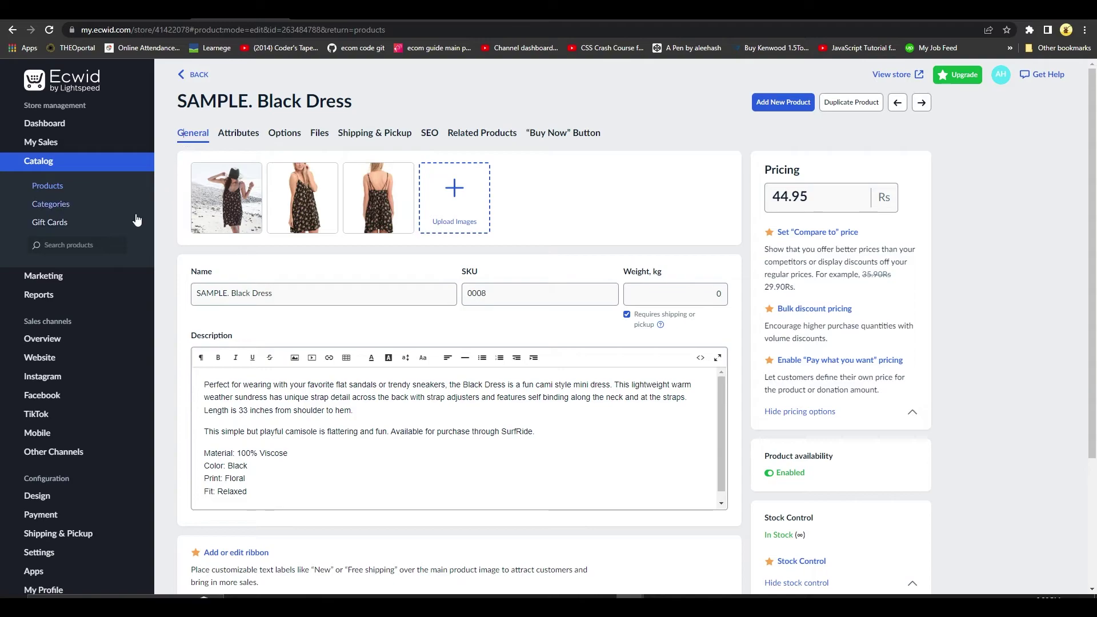
# Return to the product list and examine the export, import, bulk update and delete tools below it.
pyautogui.click(194, 74)
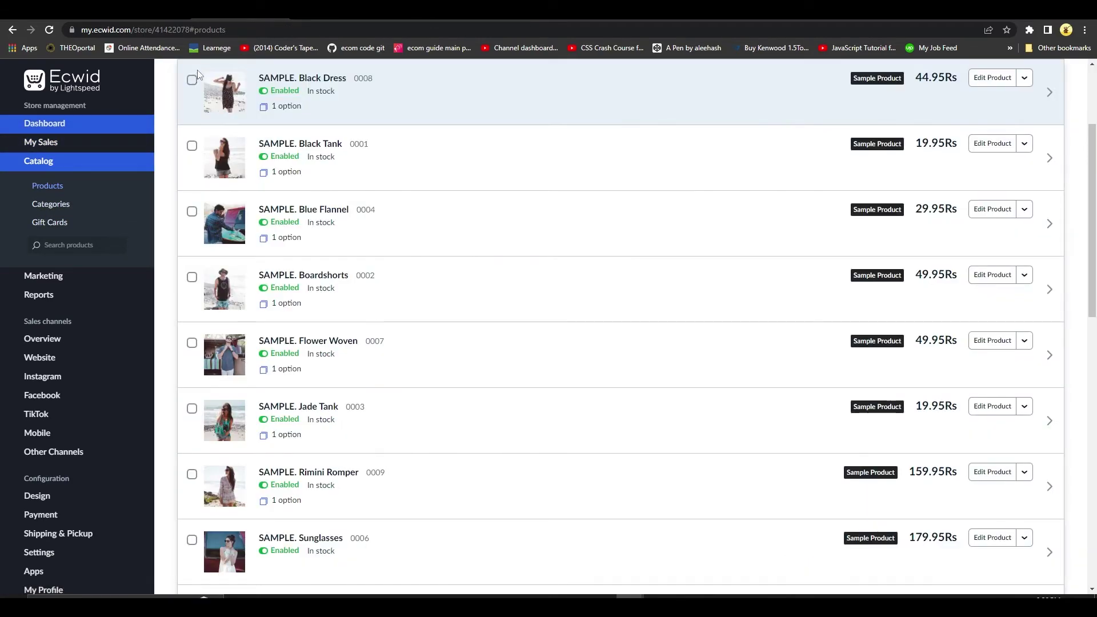
pyautogui.scroll(-1, 669, 408)
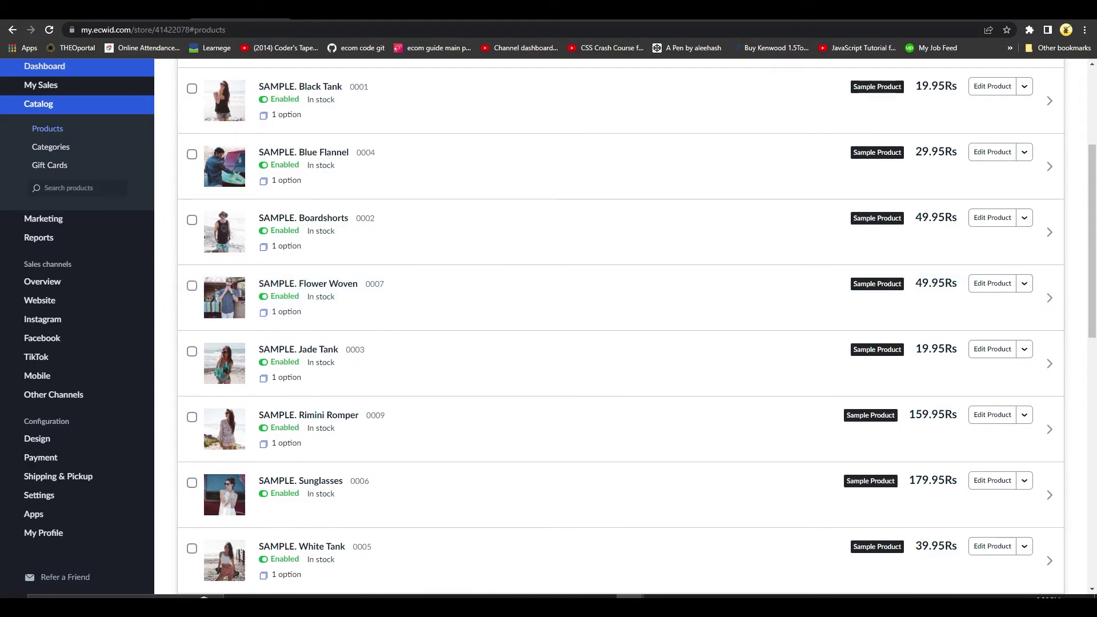
pyautogui.scroll(-6, 666, 531)
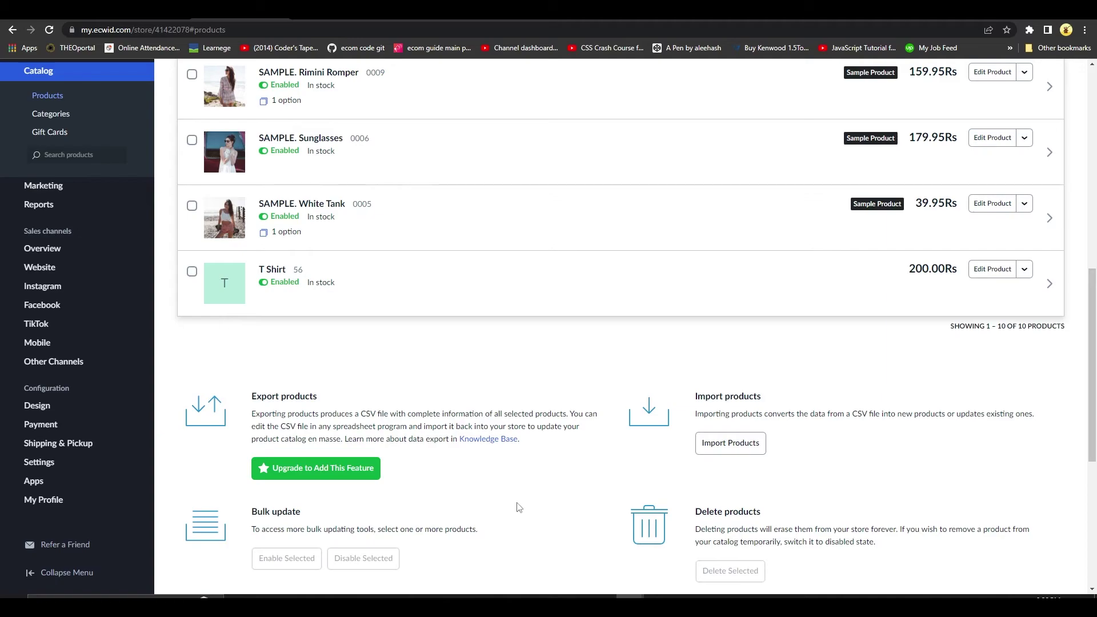
pyautogui.scroll(-2, 520, 508)
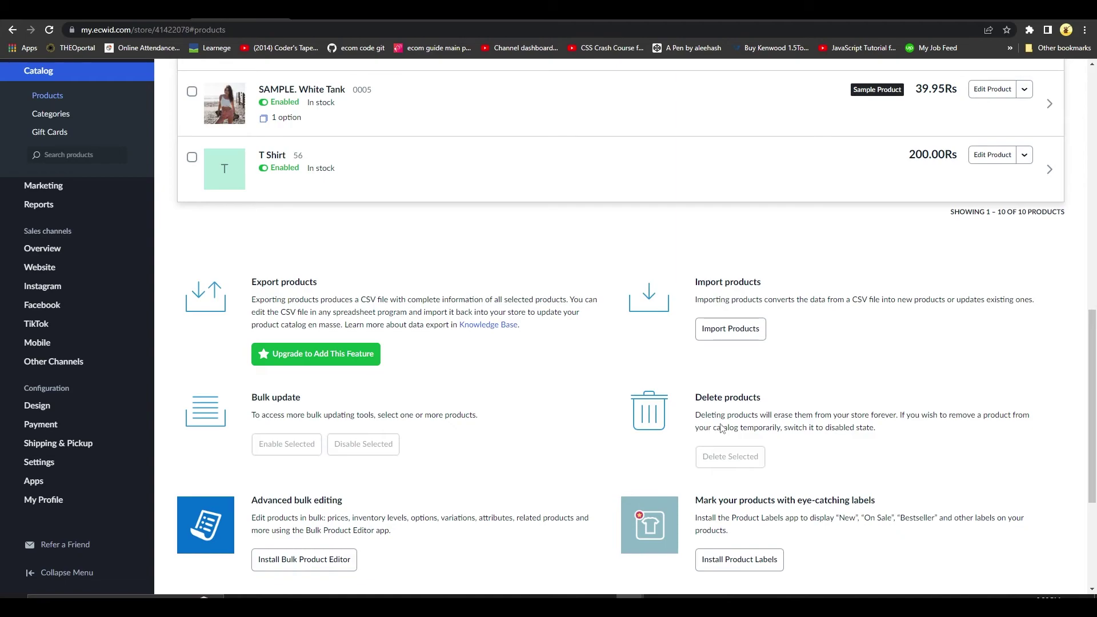
# Select only the T Shirt product, delete it from the catalog and confirm the deletion.
pyautogui.scroll(2, 722, 428)
pyautogui.click(193, 272)
pyautogui.scroll(-2, 800, 515)
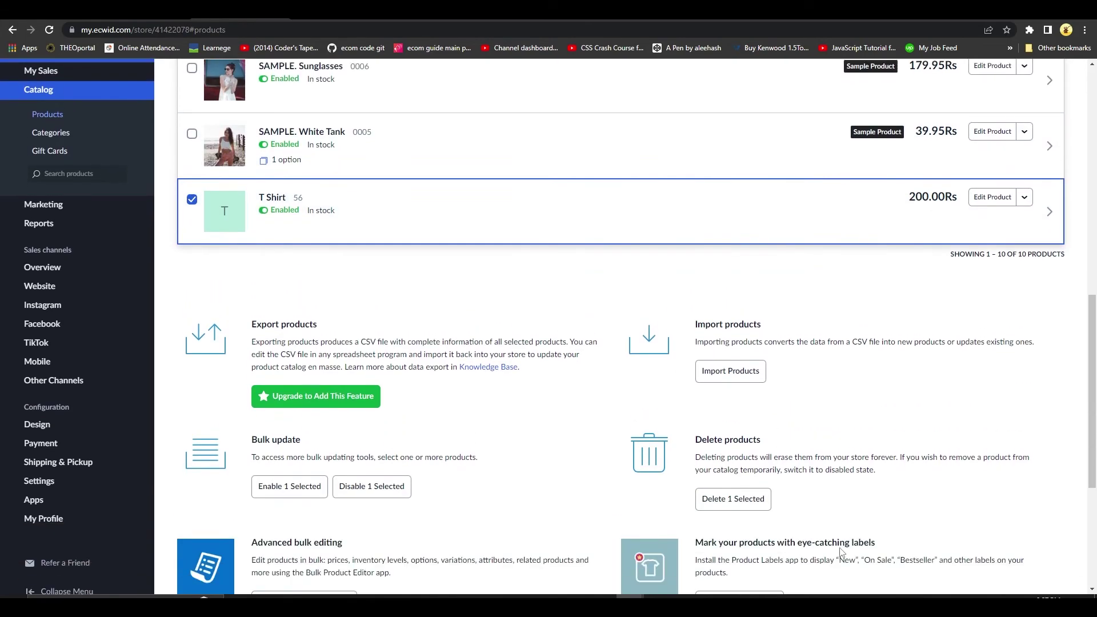
pyautogui.click(736, 451)
pyautogui.click(518, 372)
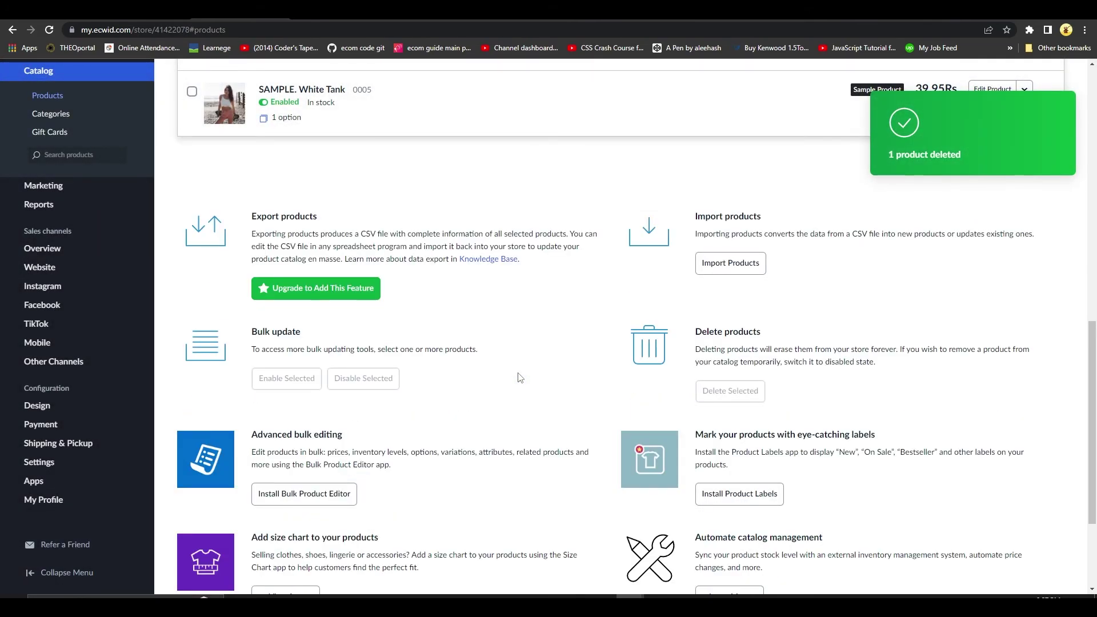
# Look over the remaining catalog tools below the product list, go to the store dashboard and show the My Sales sections.
pyautogui.scroll(-3, 520, 377)
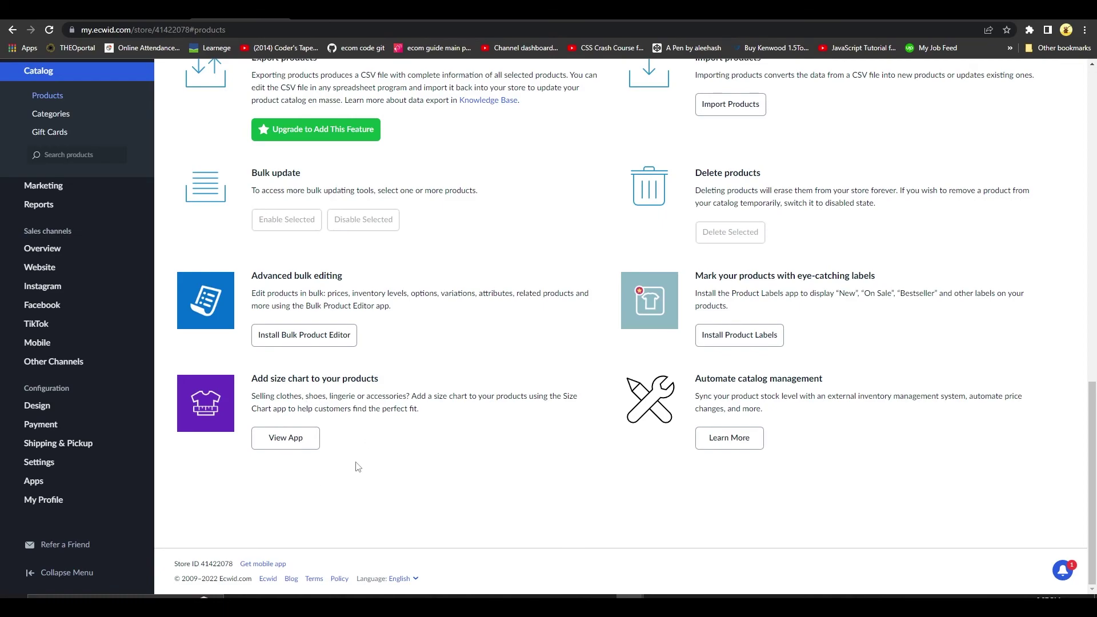
pyautogui.scroll(20, 457, 388)
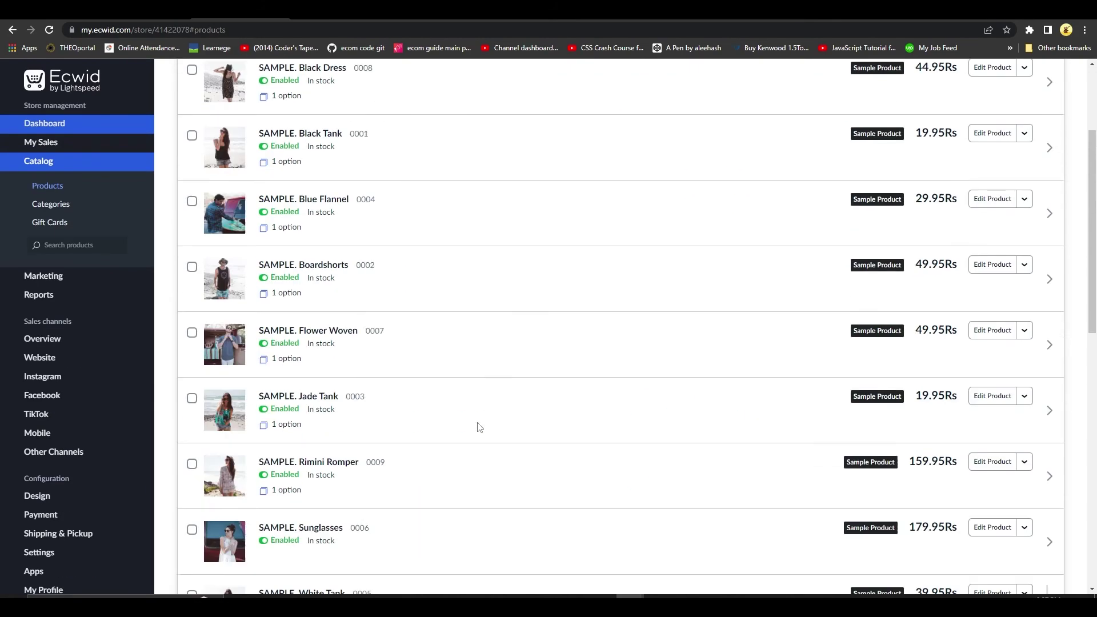
pyautogui.click(90, 130)
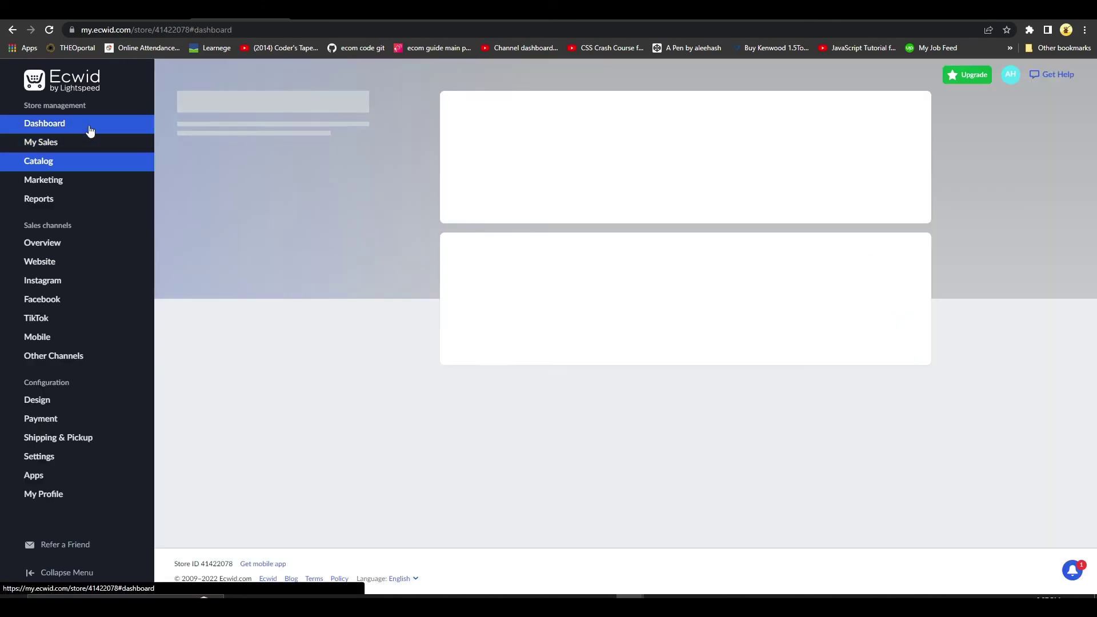
pyautogui.moveTo(75, 143)
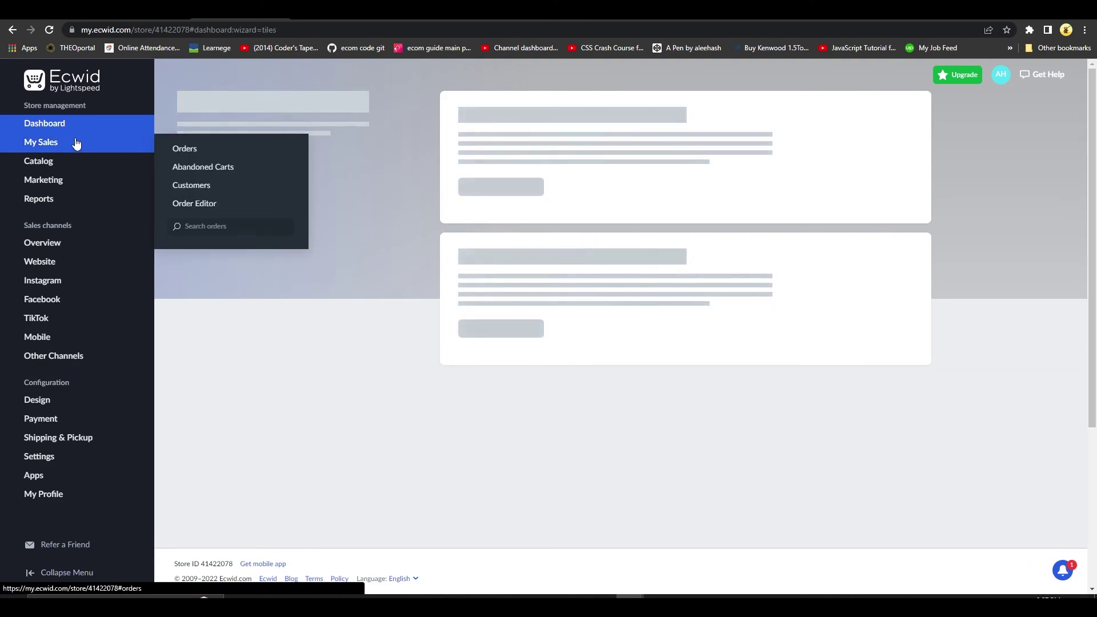